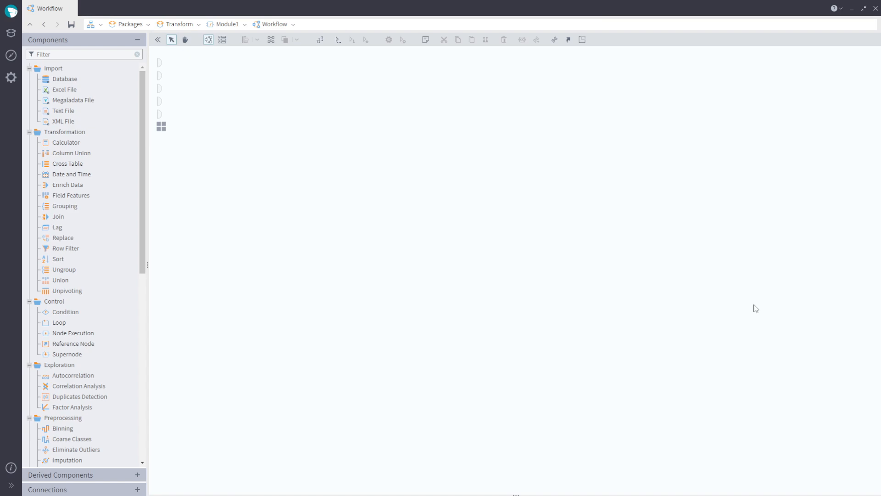
# - Add a Text File import node to the workflow and select the bike rides source file
pyautogui.moveTo(72, 114); pyautogui.dragTo(241, 158)
pyautogui.doubleClick(252, 160)
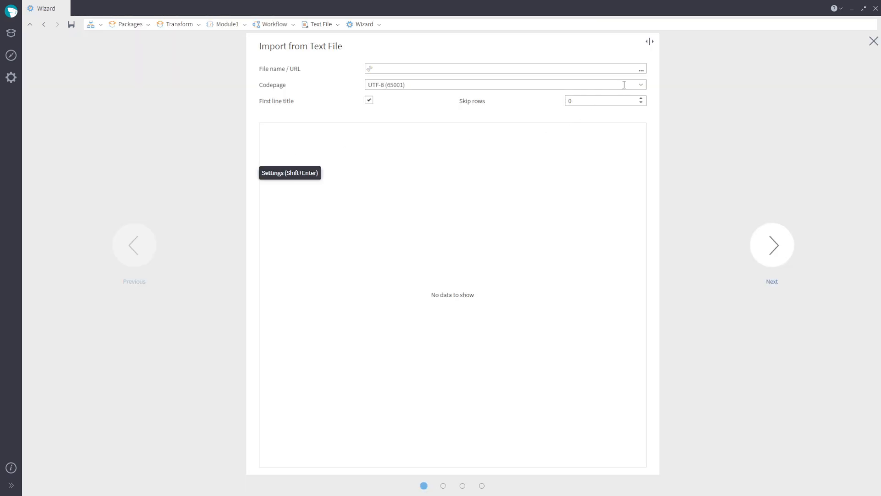
pyautogui.click(642, 69)
pyautogui.doubleClick(386, 131)
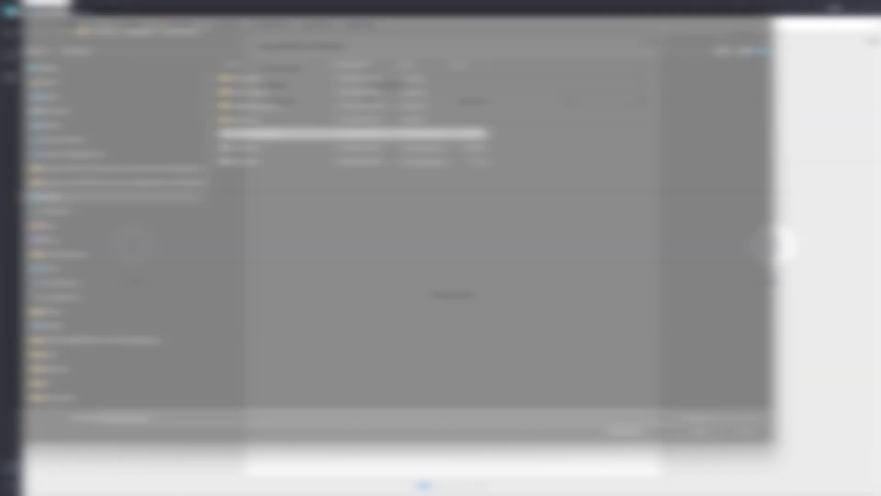
pyautogui.click(772, 250)
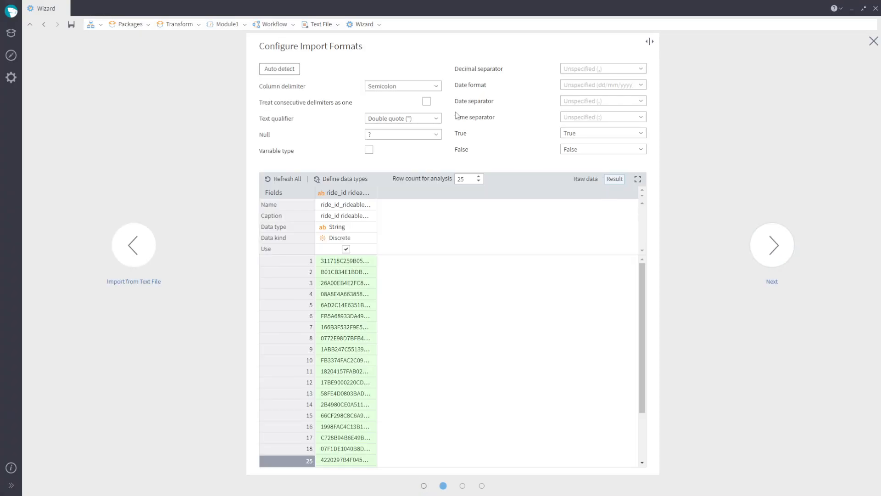
# - Set the column delimiter to Tab character
pyautogui.click(436, 86)
pyautogui.click(427, 94)
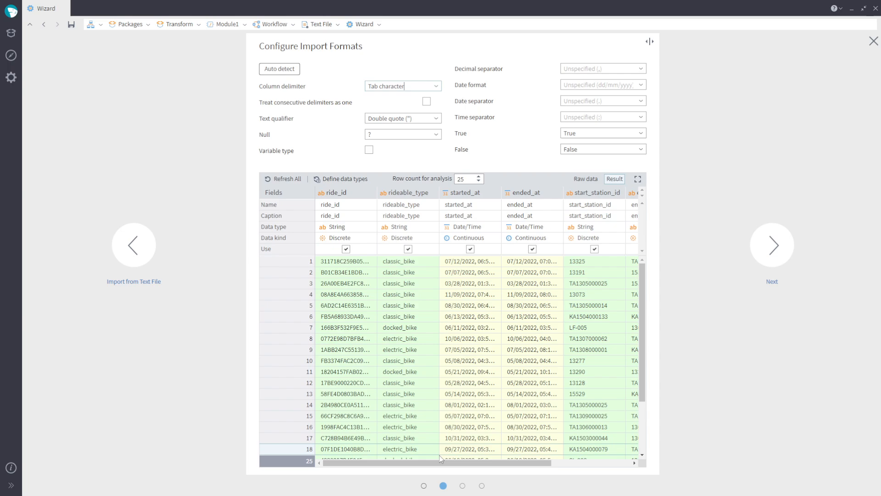
pyautogui.moveTo(403, 463)
pyautogui.mouseDown()
pyautogui.moveTo(549, 486)
pyautogui.moveTo(398, 464)
pyautogui.mouseUp()
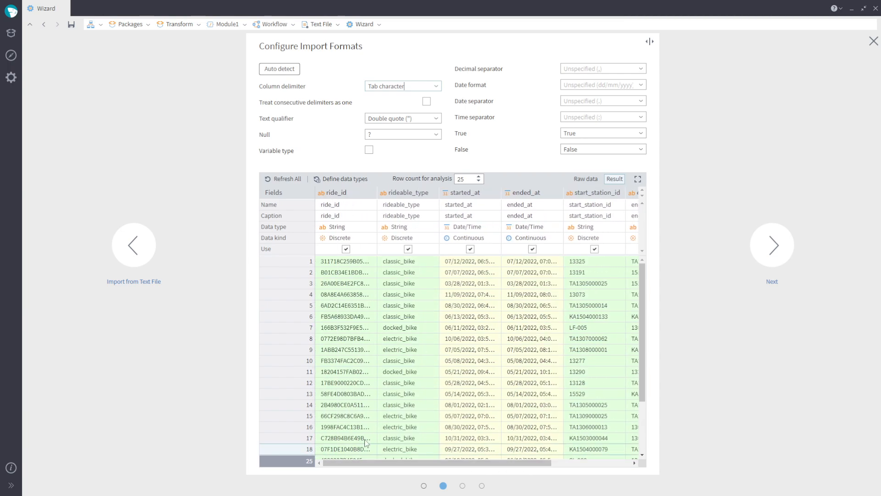
# - Finish the import wizard and run the Text File node
pyautogui.click(781, 246)
pyautogui.click(775, 257)
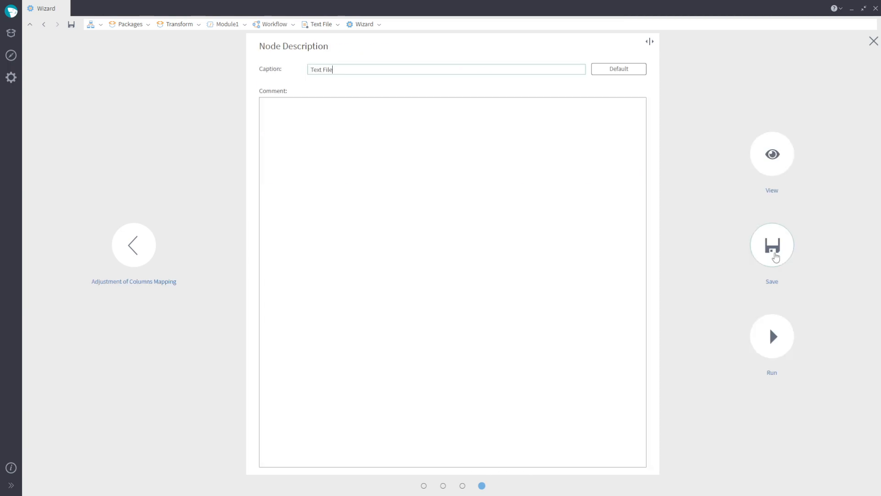
pyautogui.click(771, 339)
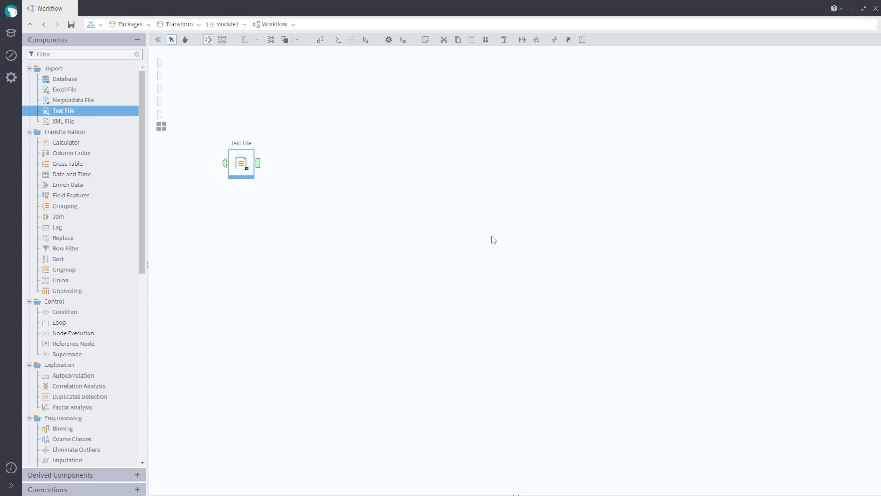
# - Inspect the imported data in quick view and check the node's processing time
pyautogui.click(257, 163)
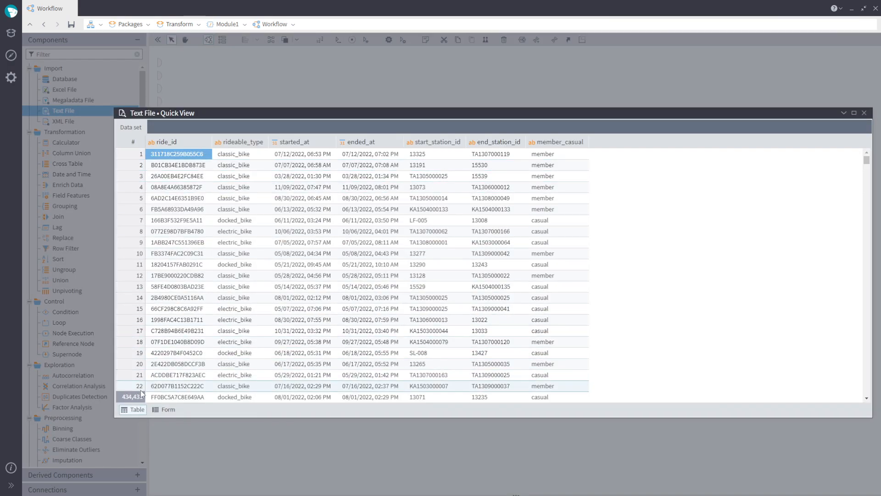
pyautogui.click(865, 113)
pyautogui.click(11, 468)
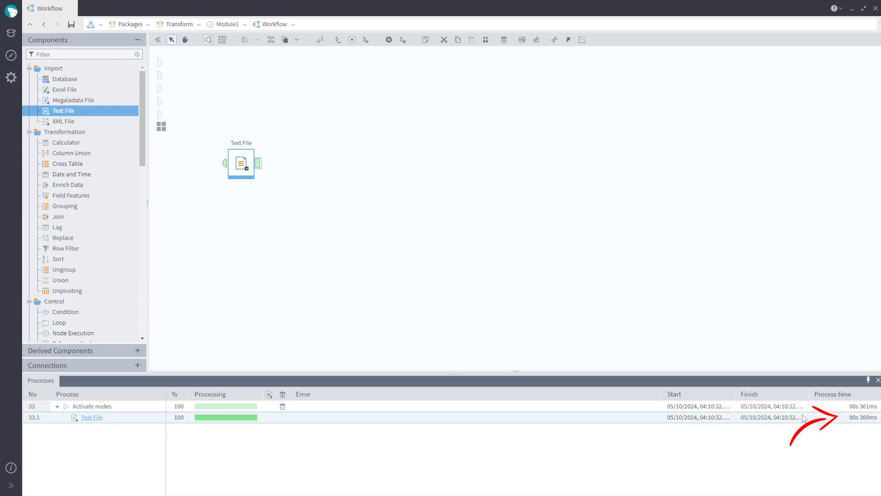
pyautogui.click(869, 421)
pyautogui.click(879, 380)
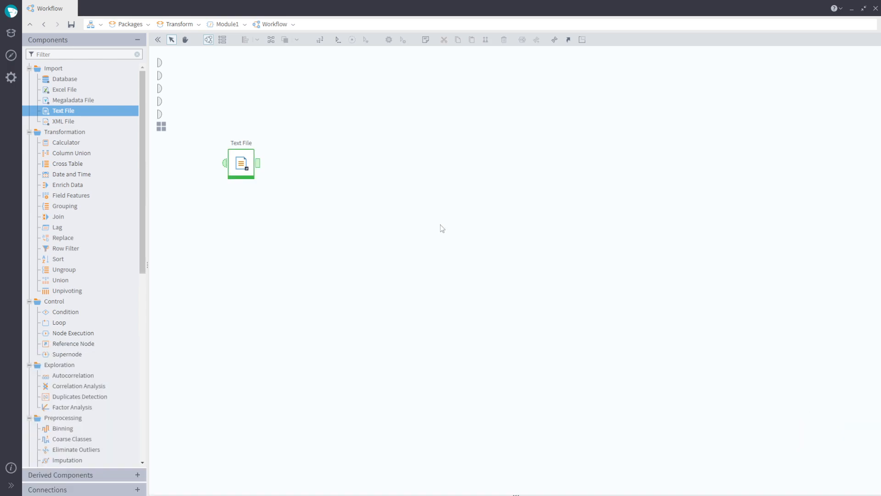
# - Add a Calculator node after the import and name its expression ride_duration, copying the name into the caption
pyautogui.moveTo(72, 144); pyautogui.dragTo(330, 167)
pyautogui.doubleClick(340, 163)
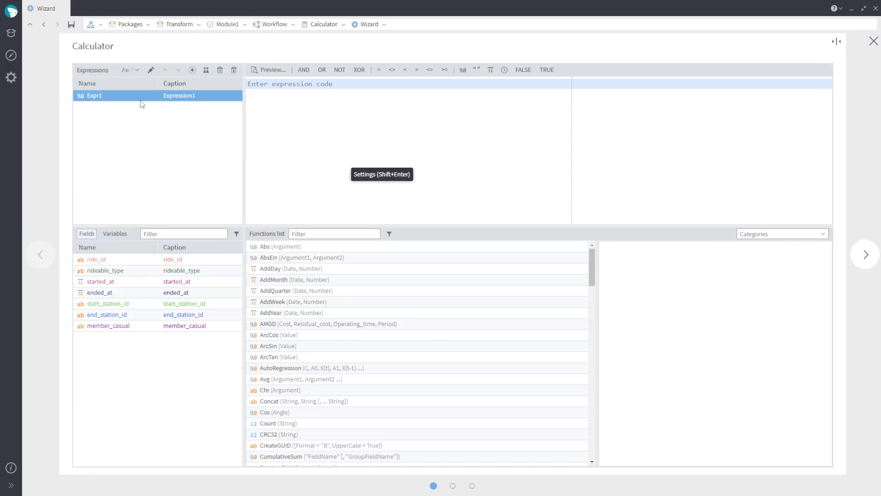
pyautogui.doubleClick(114, 95)
pyautogui.moveTo(114, 96); pyautogui.dragTo(45, 94)
pyautogui.write('ride_duration')
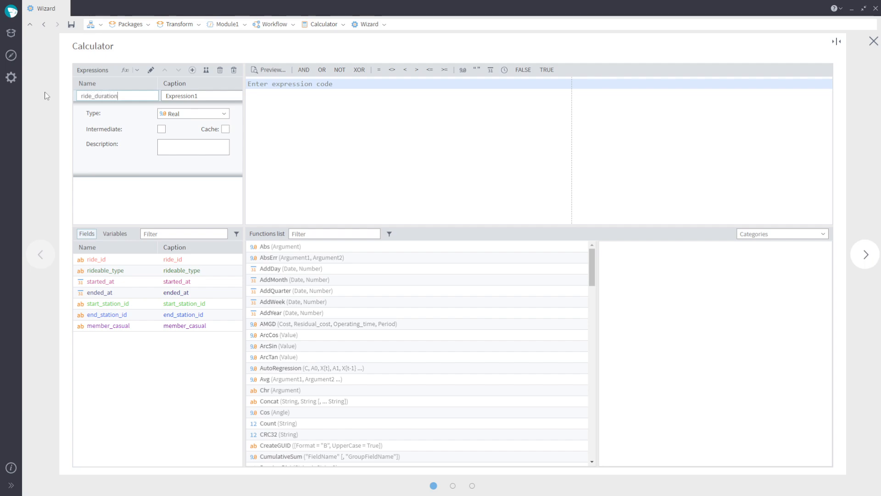
pyautogui.hotkey('ctrl', 'a')
pyautogui.hotkey('ctrl', 'c')
pyautogui.press('Tab')
pyautogui.hotkey('ctrl', 'v')
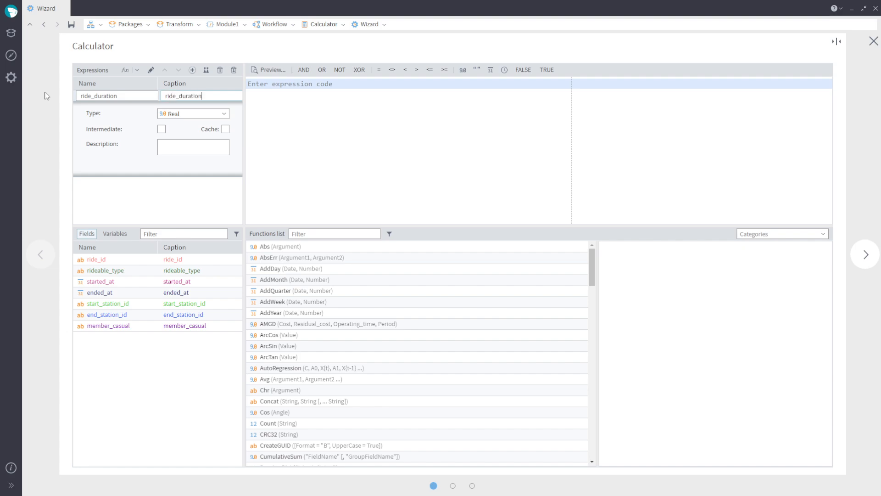
# - Enter the expression Minute(ended_at - started_at) for ride_duration
pyautogui.click(272, 87)
pyautogui.write('Min')
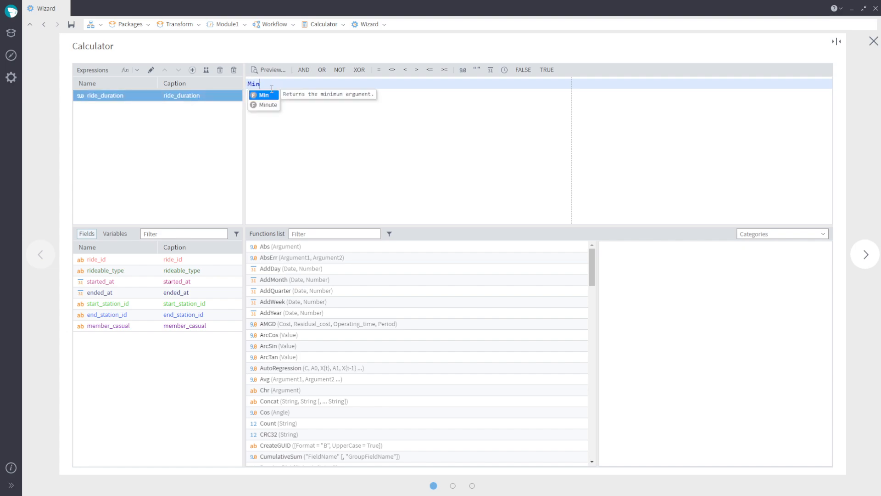
pyautogui.press('Down')
pyautogui.press('Return')
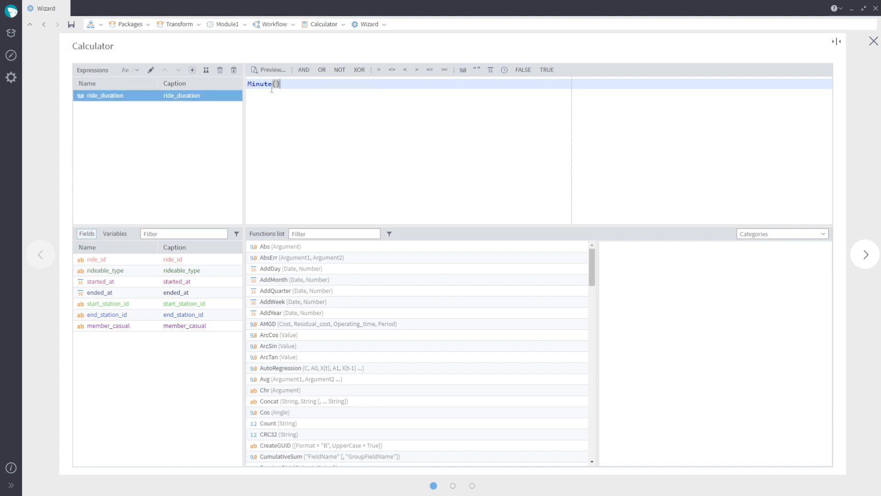
pyautogui.press('Left')
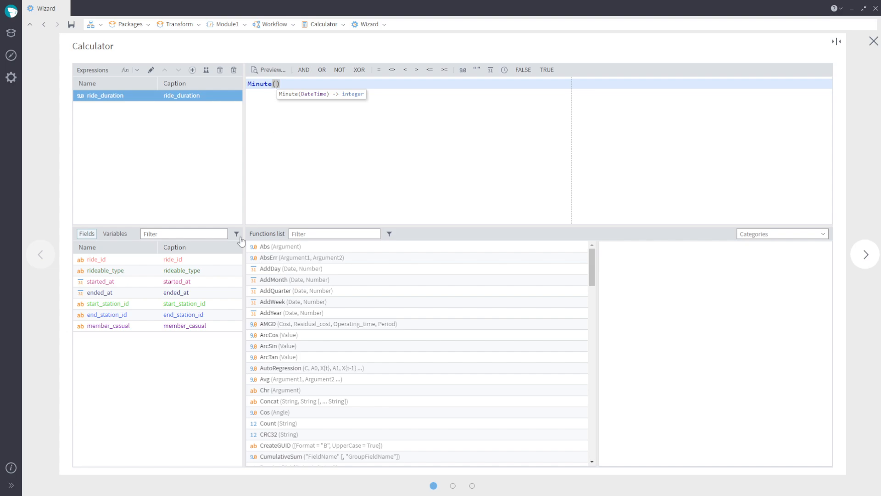
pyautogui.doubleClick(195, 293)
pyautogui.write('-')
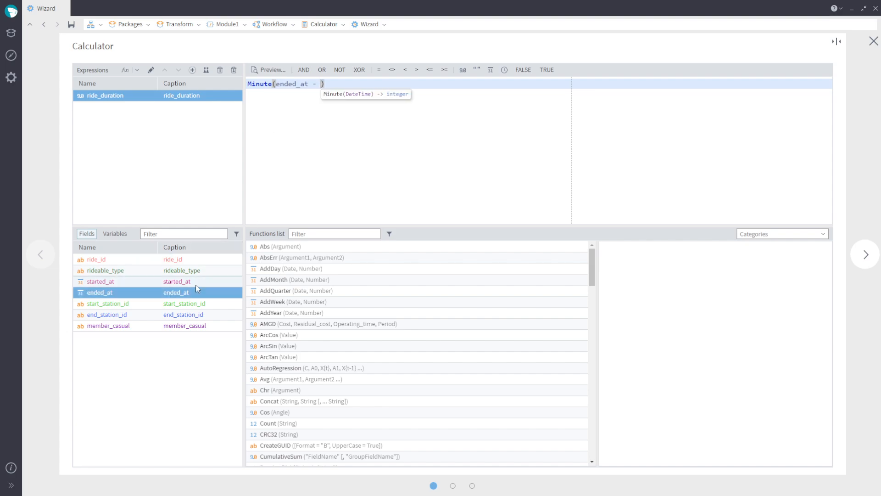
pyautogui.doubleClick(195, 285)
# - Browse the function list by category
pyautogui.scroll(-15, 431, 340)
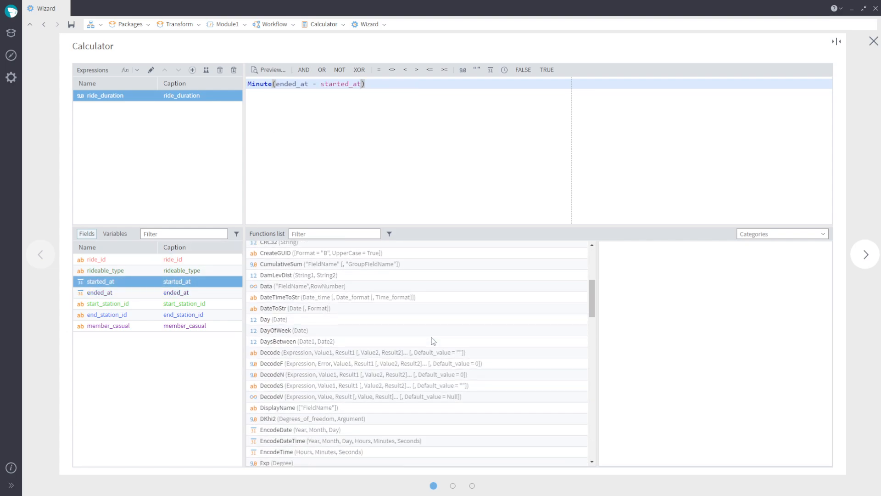
pyautogui.scroll(15, 433, 341)
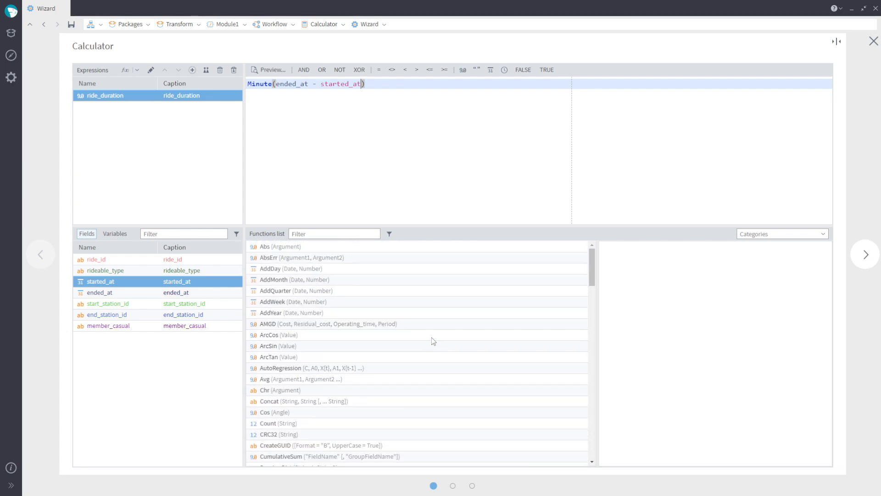
pyautogui.click(823, 234)
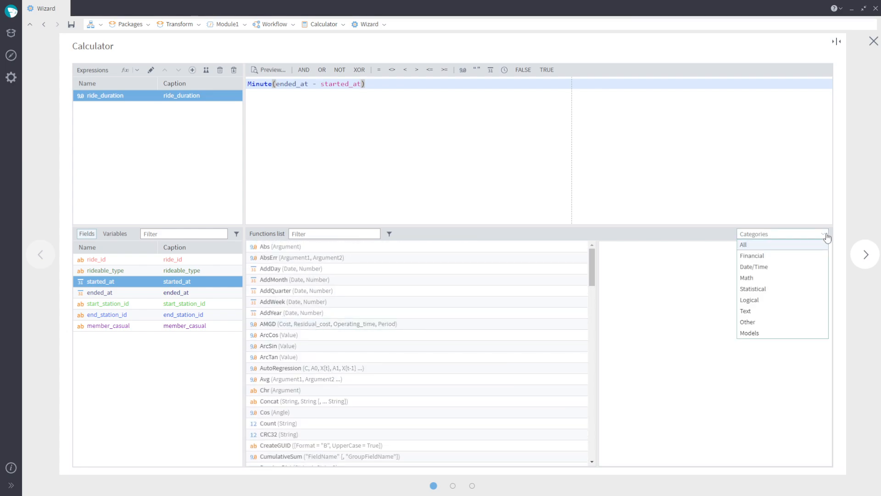
pyautogui.click(799, 286)
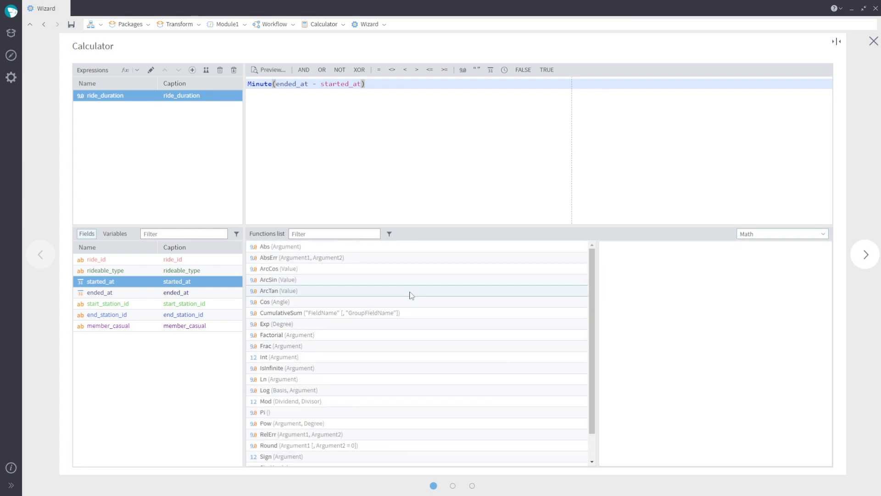
pyautogui.click(823, 234)
pyautogui.click(789, 249)
# - Preview the ride_duration results and run the Calculator node
pyautogui.click(272, 71)
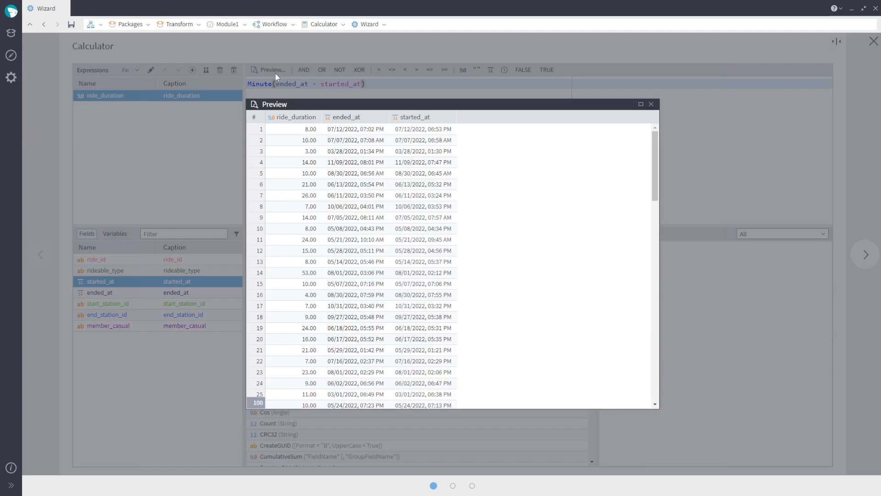
pyautogui.click(300, 129)
pyautogui.scroll(-10, 299, 128)
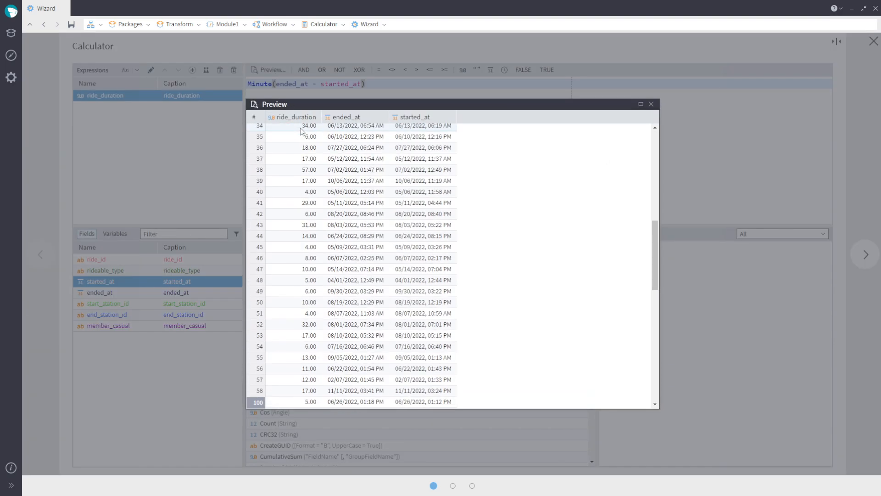
pyautogui.scroll(10, 300, 128)
pyautogui.click(651, 104)
pyautogui.click(866, 254)
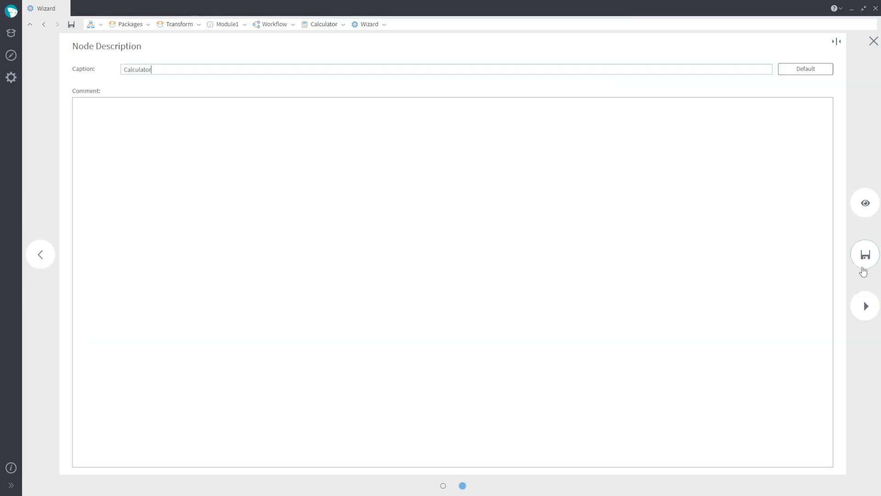
pyautogui.click(865, 303)
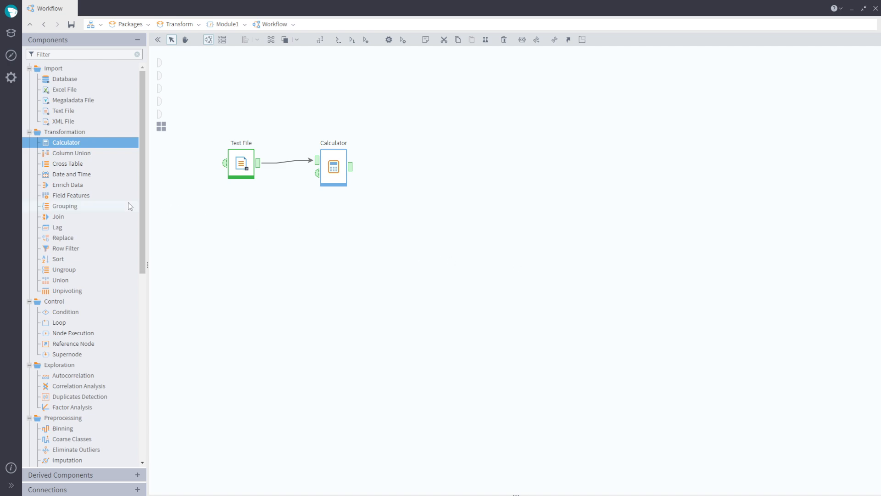
# - Add a Grouping node and aggregate ride_duration by Average instead of First
pyautogui.moveTo(83, 206); pyautogui.dragTo(424, 164)
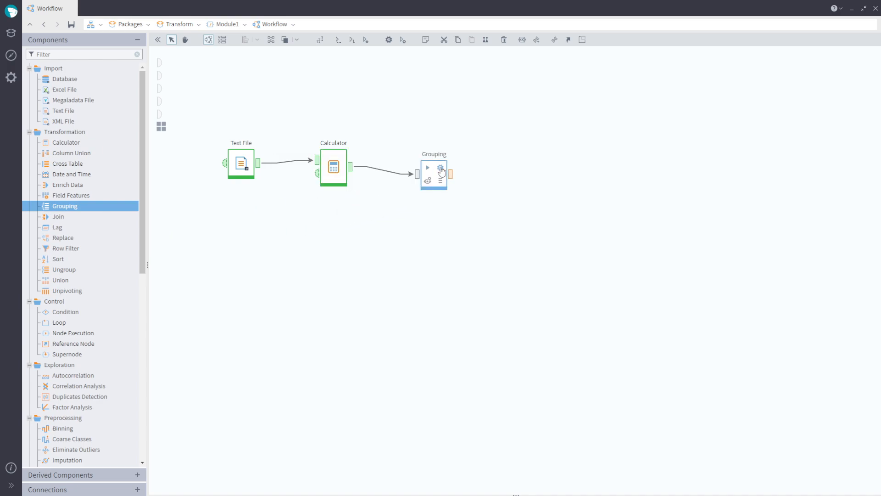
pyautogui.doubleClick(432, 173)
pyautogui.moveTo(405, 113); pyautogui.dragTo(505, 131)
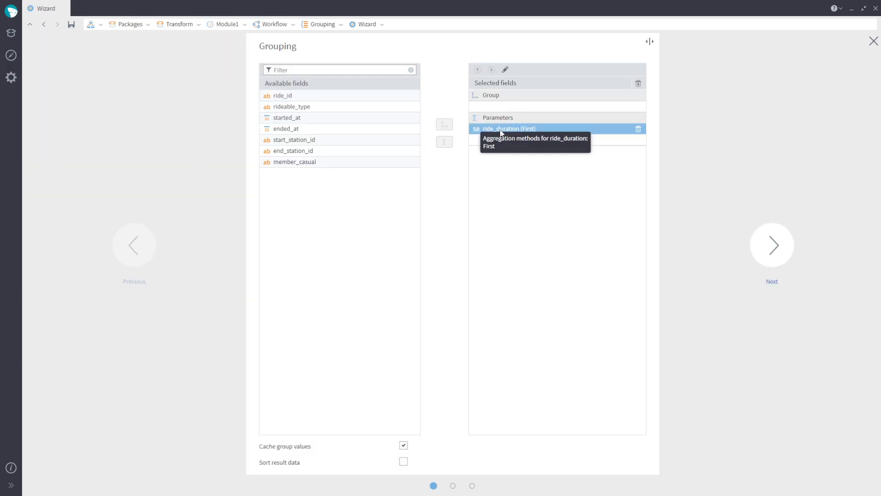
pyautogui.doubleClick(500, 130)
pyautogui.click(457, 247)
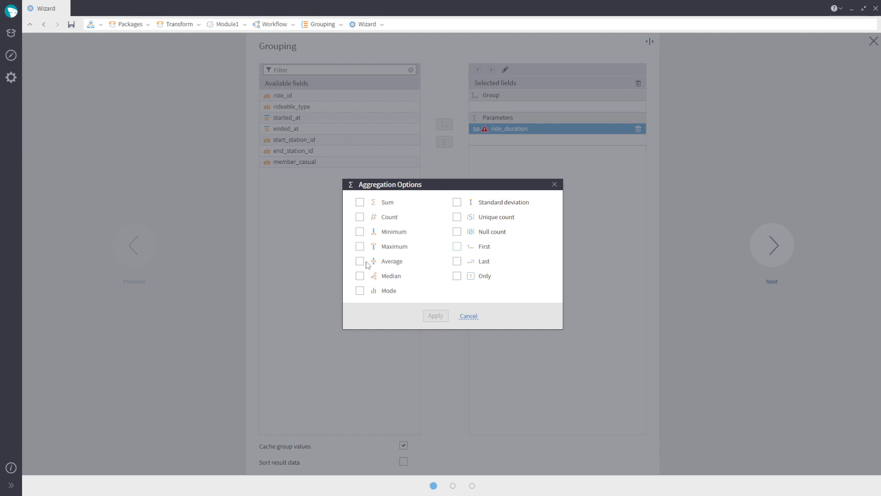
pyautogui.click(360, 261)
pyautogui.click(435, 316)
# - Run the Grouping node and move it below the Calculator
pyautogui.click(762, 248)
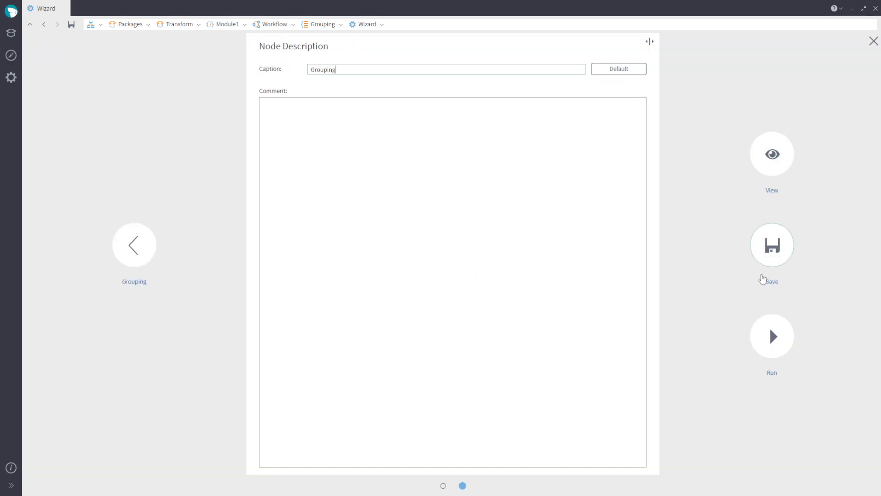
pyautogui.click(765, 257)
pyautogui.moveTo(430, 181); pyautogui.dragTo(325, 244)
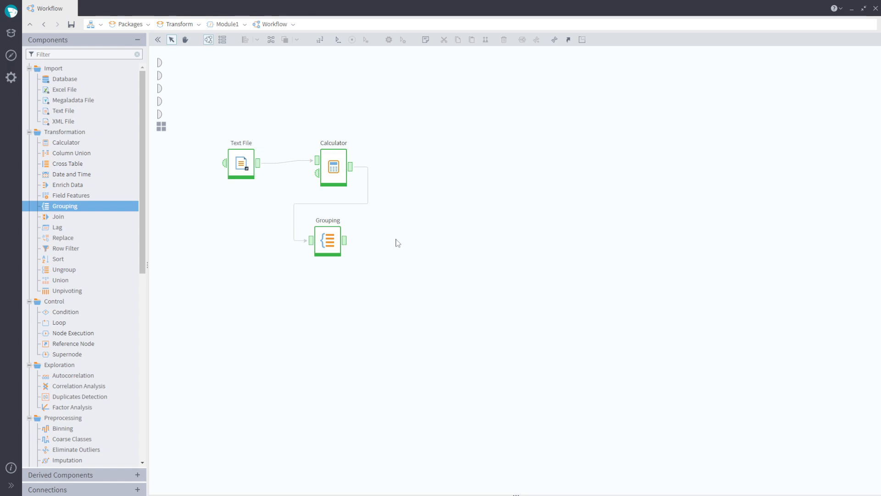
# - Add a Table to Variables node mapping ride_duration|Average as a variable with First aggregation, and run it
pyautogui.scroll(-10, 134, 222)
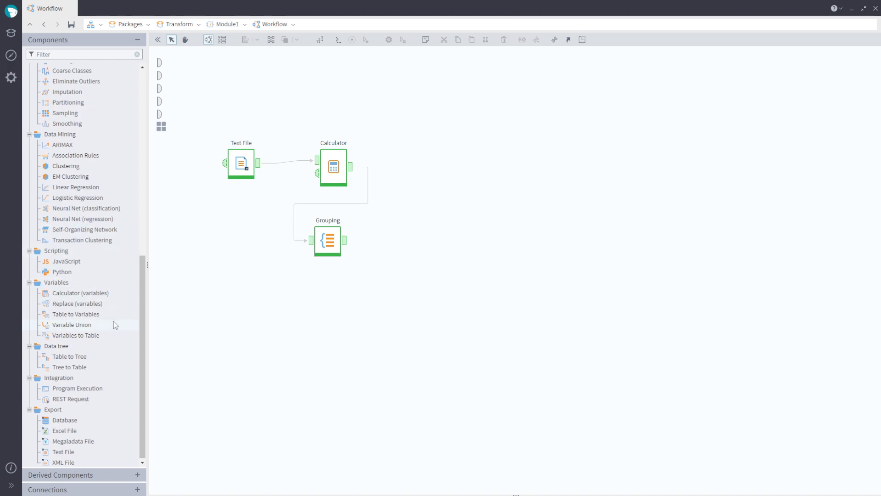
pyautogui.moveTo(106, 314); pyautogui.dragTo(423, 242)
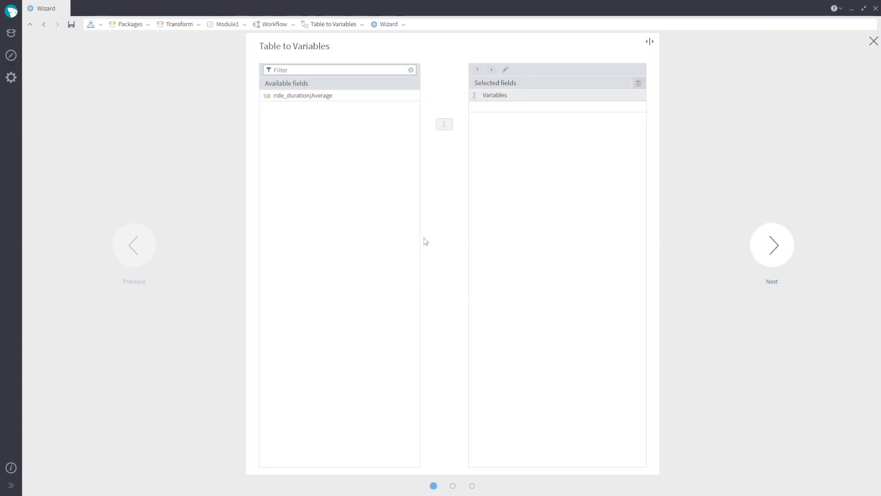
pyautogui.moveTo(352, 95); pyautogui.dragTo(512, 108)
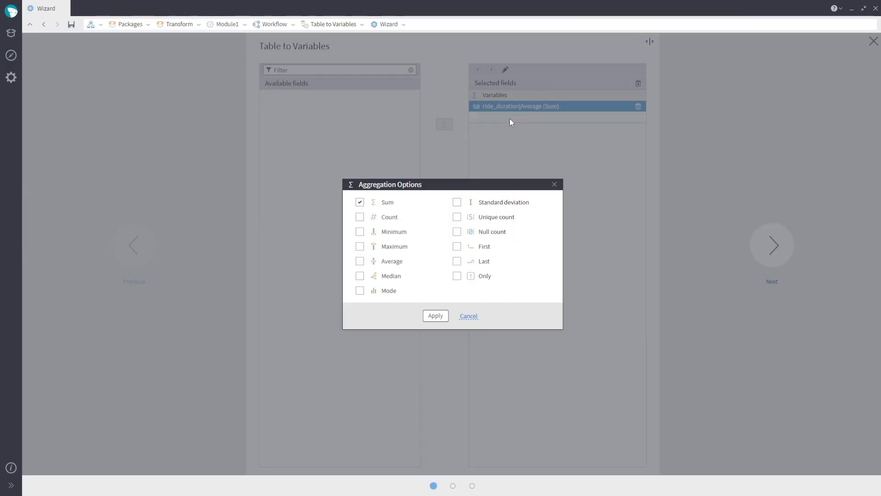
pyautogui.click(360, 202)
pyautogui.click(457, 246)
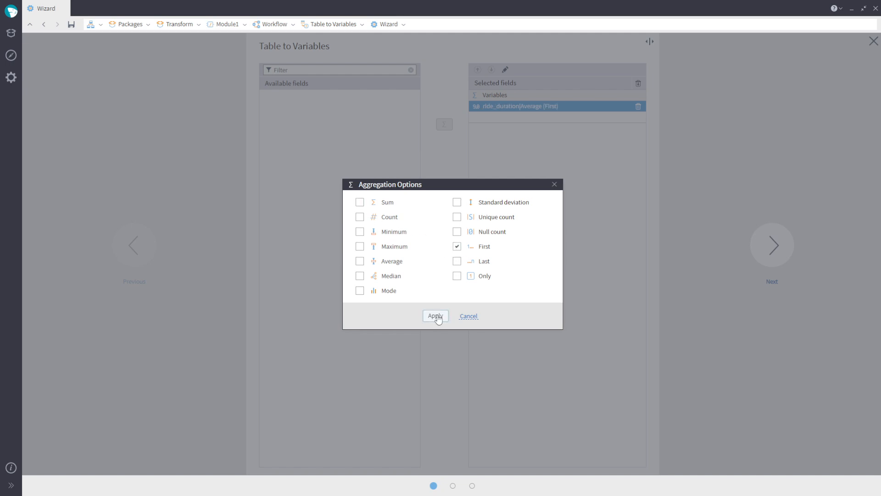
pyautogui.click(436, 316)
pyautogui.click(755, 255)
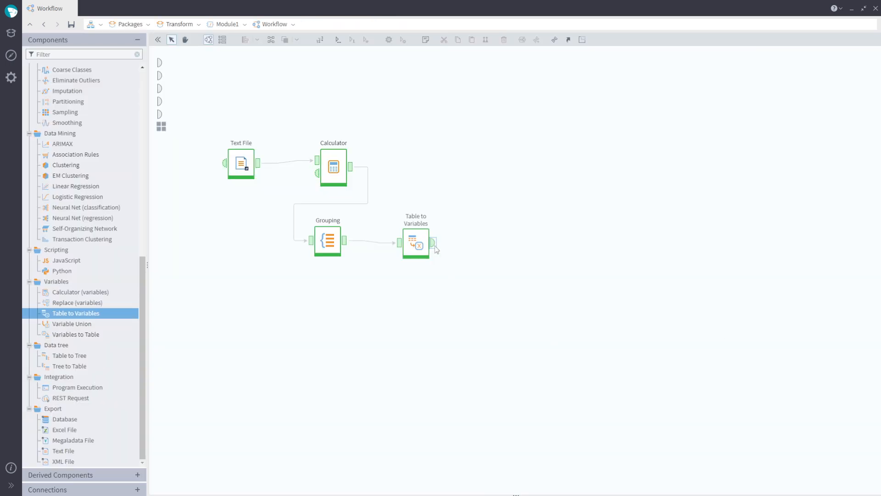
# - Add a second Calculator after the first Calculator, rearrange Grouping and Table to Variables, and connect the variables output to it
pyautogui.click(434, 246)
pyautogui.click(868, 112)
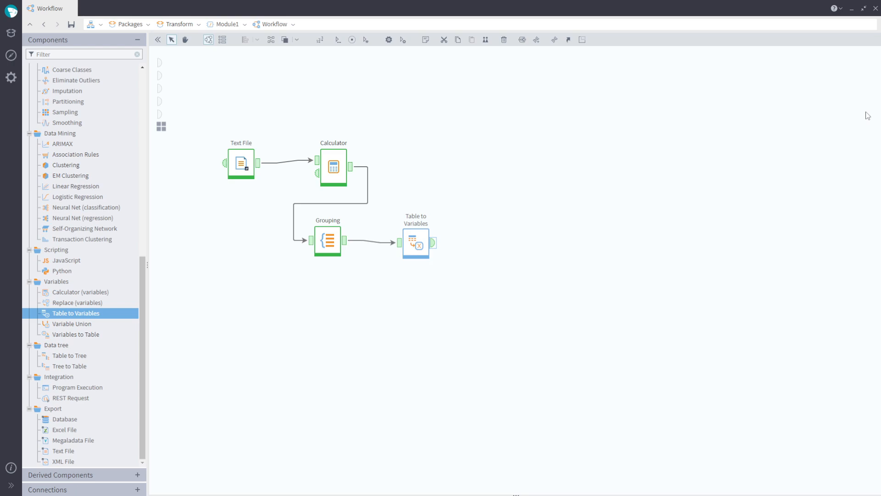
pyautogui.scroll(10, 106, 189)
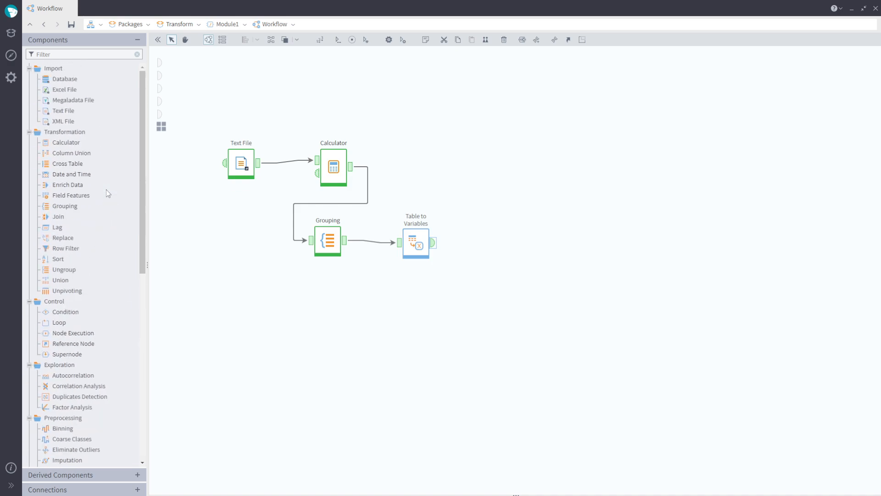
pyautogui.moveTo(66, 142); pyautogui.dragTo(447, 164)
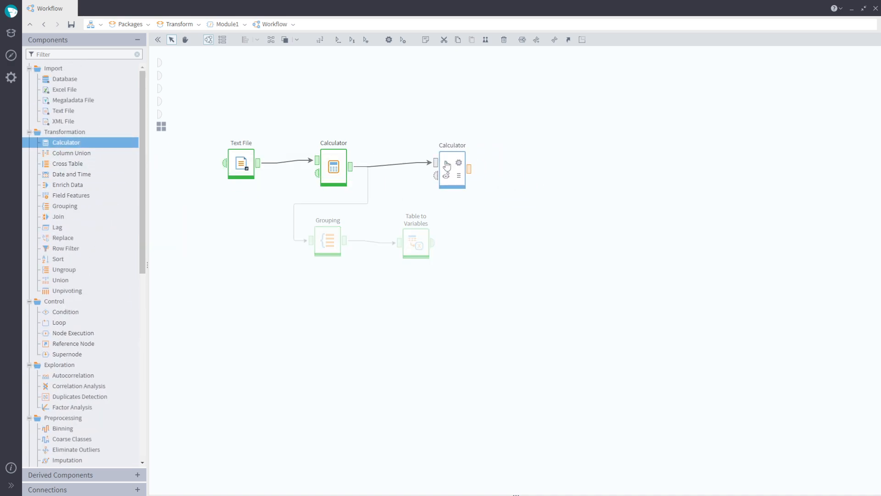
pyautogui.moveTo(307, 213); pyautogui.dragTo(479, 277)
pyautogui.moveTo(415, 246); pyautogui.dragTo(438, 176)
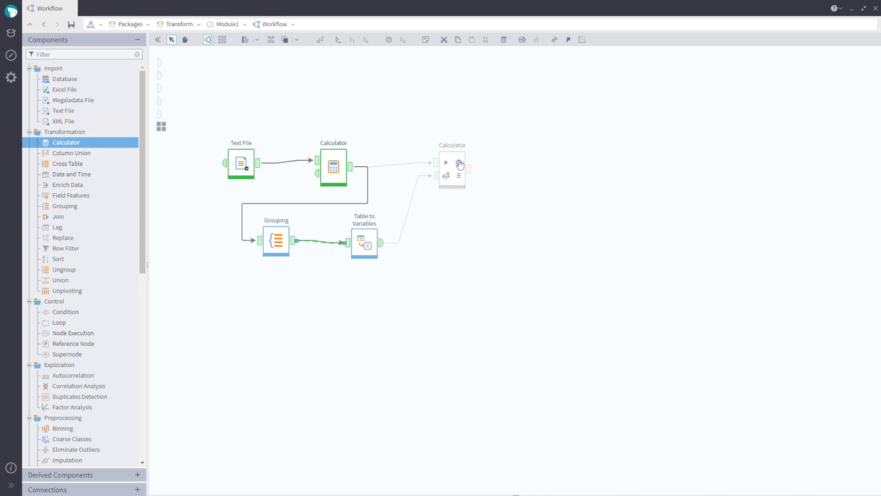
# - Open the new Calculator and name its expression More_avg, copying the same text into the caption
pyautogui.click(457, 164)
pyautogui.click(115, 235)
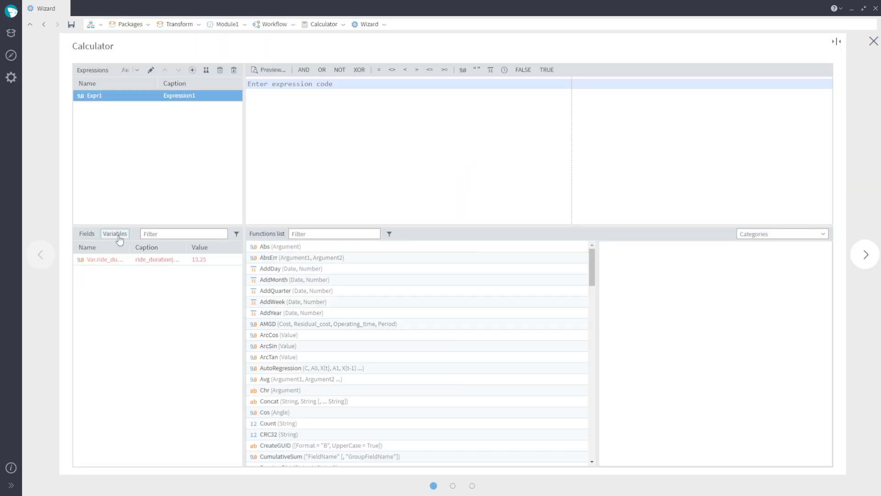
pyautogui.click(92, 236)
pyautogui.doubleClick(129, 97)
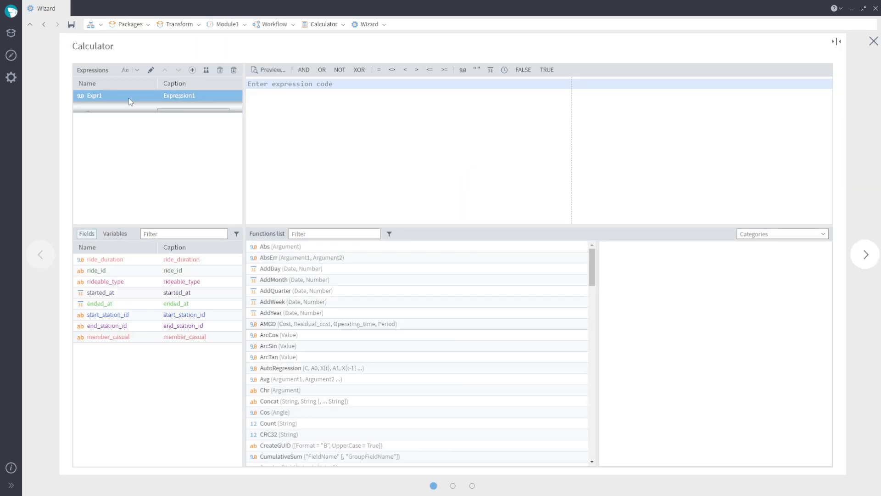
pyautogui.moveTo(97, 96); pyautogui.dragTo(73, 90)
pyautogui.write('Mo')
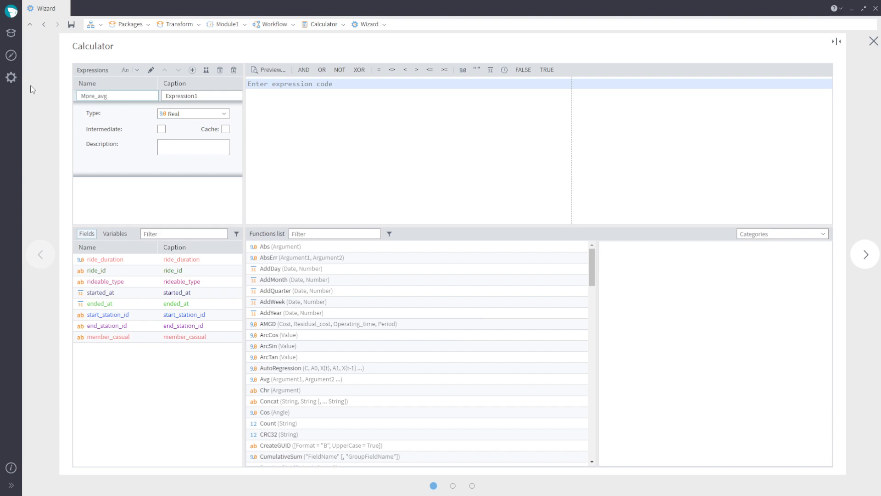
pyautogui.write('re_avg')
pyautogui.hotkey('ctrl', 'a')
pyautogui.hotkey('ctrl', 'c')
pyautogui.press('Tab')
pyautogui.hotkey('ctrl', 'v')
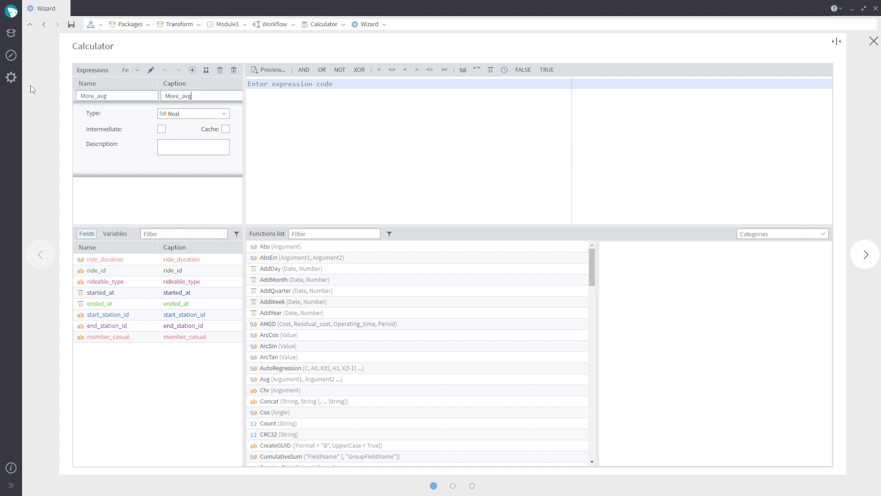
# - Set the expression type to logical and enter if(ride_duration > Var.ride_duration, 1, 0) using the field and variable
pyautogui.click(224, 115)
pyautogui.click(209, 123)
pyautogui.click(315, 113)
pyautogui.write('if')
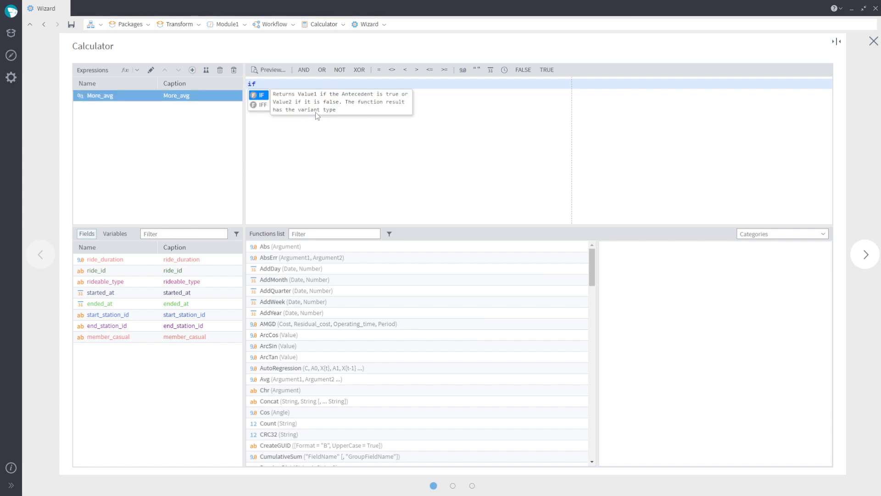
pyautogui.press('Return')
pyautogui.doubleClick(197, 261)
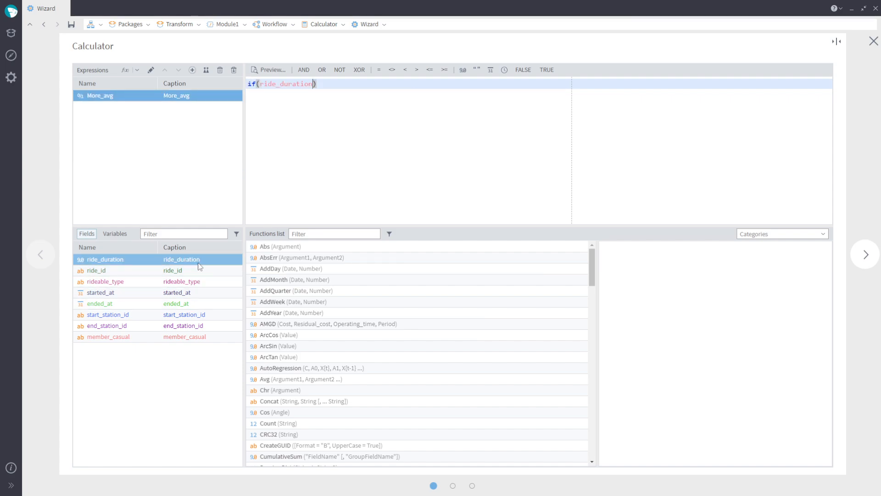
pyautogui.click(114, 233)
pyautogui.doubleClick(188, 260)
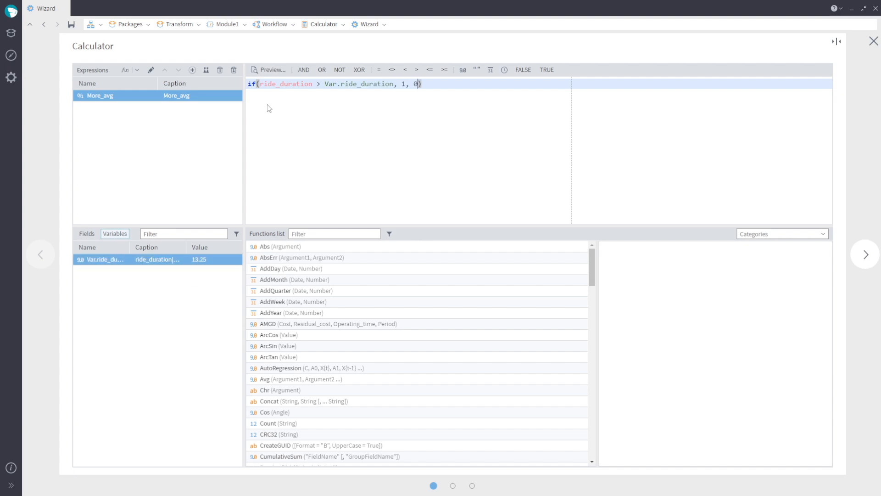
# - Preview the More_avg results, then run the Calculator node
pyautogui.click(269, 70)
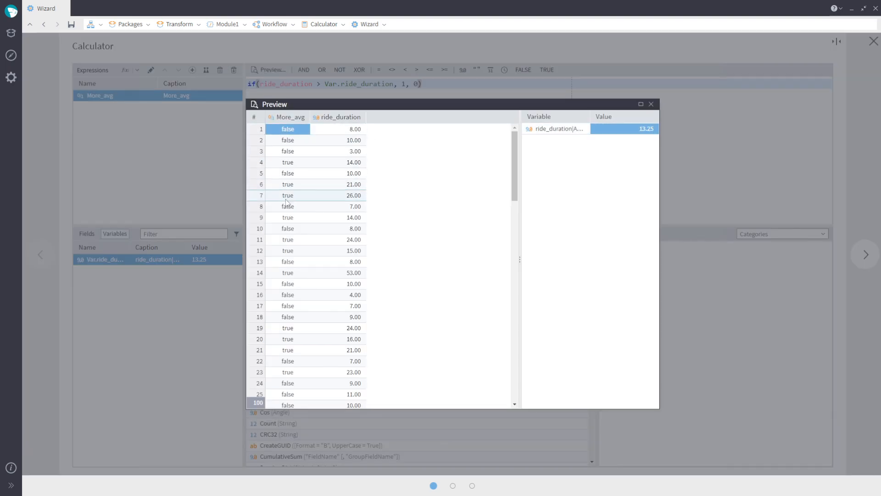
pyautogui.click(338, 195)
pyautogui.click(651, 104)
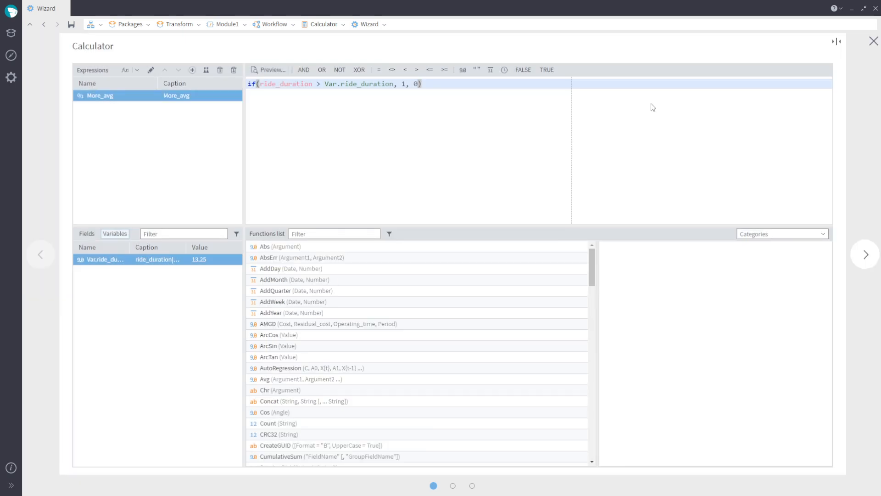
pyautogui.click(866, 255)
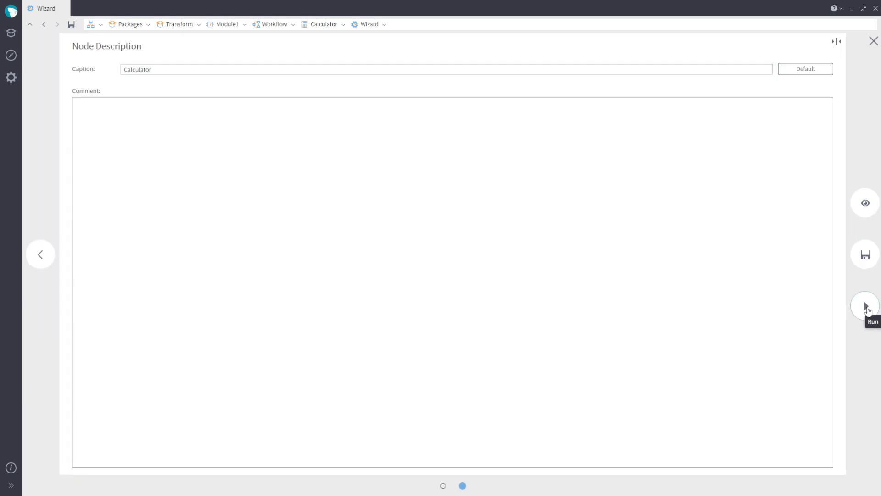
pyautogui.click(867, 306)
# - Rename the first Calculator to ride_duration and the second Calculator to more than avg?
pyautogui.doubleClick(339, 143)
pyautogui.write('ride')
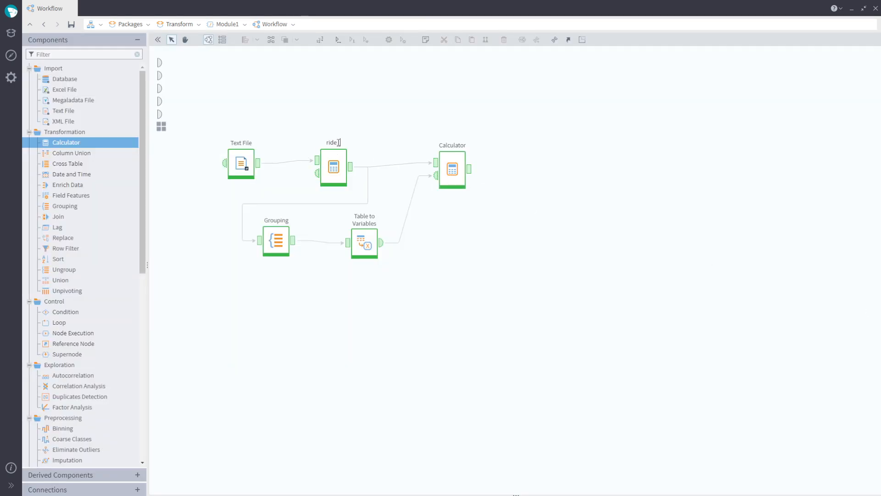
pyautogui.write('_duration')
pyautogui.doubleClick(460, 145)
pyautogui.write('more than avg?')
pyautogui.press('Return')
# - Rename the Grouping node to Average
pyautogui.doubleClick(277, 221)
pyautogui.write('Average')
pyautogui.press('Return')
# - Add a Column Union node fed by more than avg? and open its output quick view
pyautogui.moveTo(88, 157); pyautogui.dragTo(569, 154)
pyautogui.moveTo(469, 169); pyautogui.dragTo(553, 174)
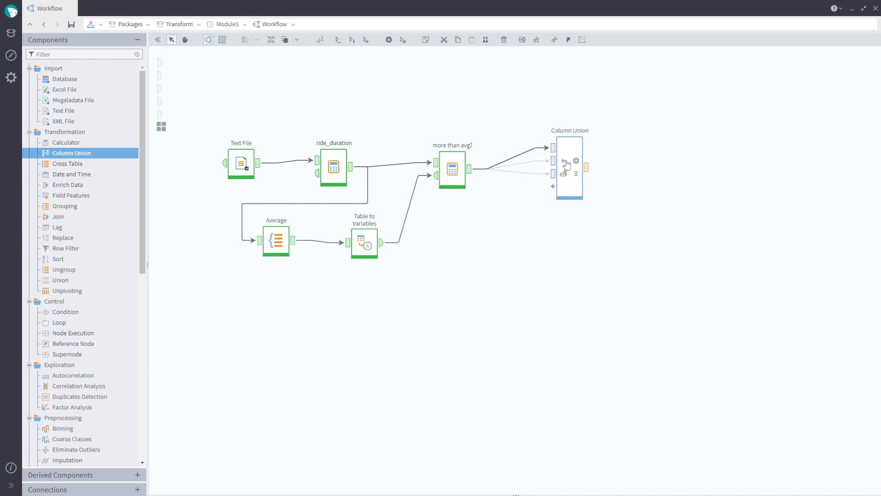
pyautogui.click(565, 162)
pyautogui.click(586, 168)
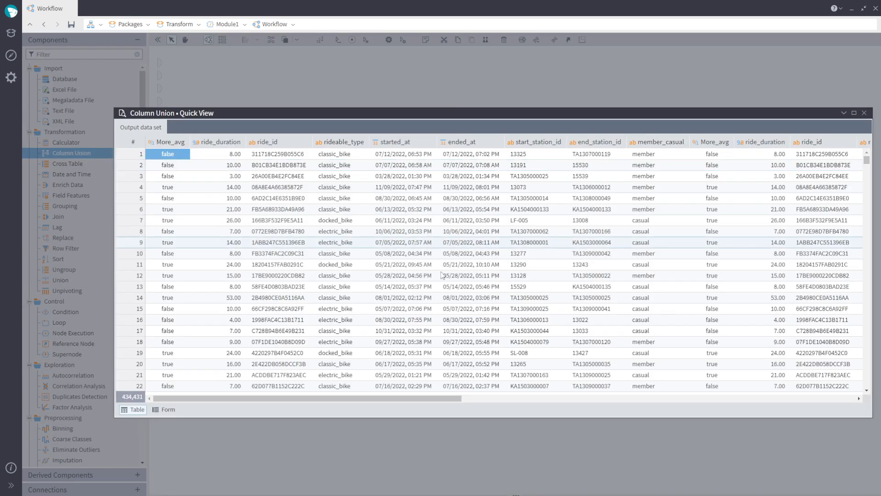
# - Scroll through the Column Union output columns, close the view, and move the node higher
pyautogui.moveTo(337, 398); pyautogui.dragTo(805, 420)
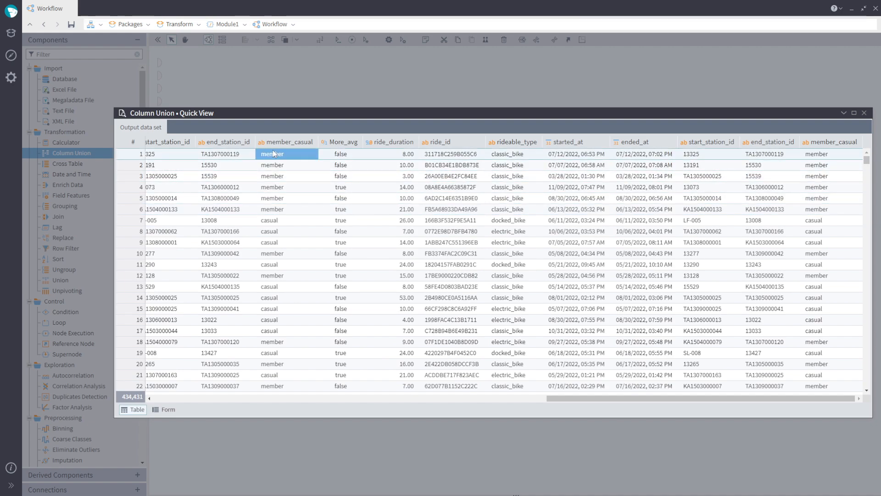
pyautogui.moveTo(642, 403); pyautogui.dragTo(332, 402)
pyautogui.moveTo(445, 398); pyautogui.dragTo(347, 396)
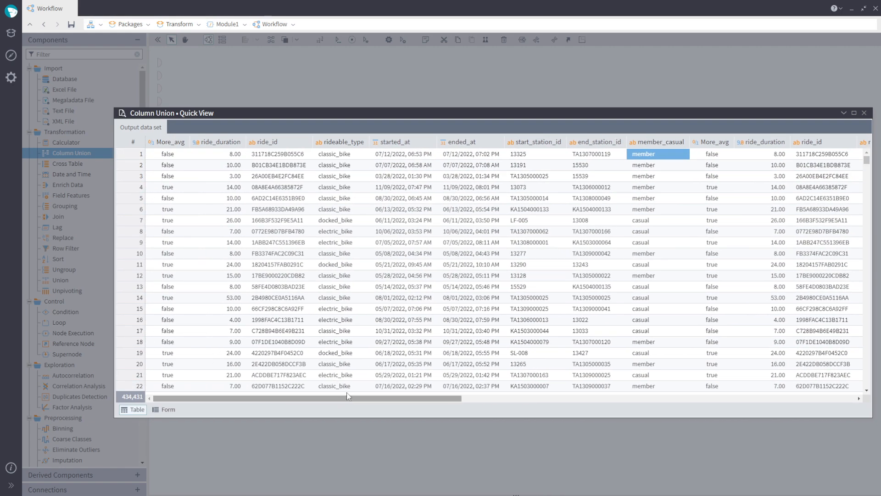
pyautogui.click(865, 113)
pyautogui.moveTo(576, 173); pyautogui.dragTo(558, 117)
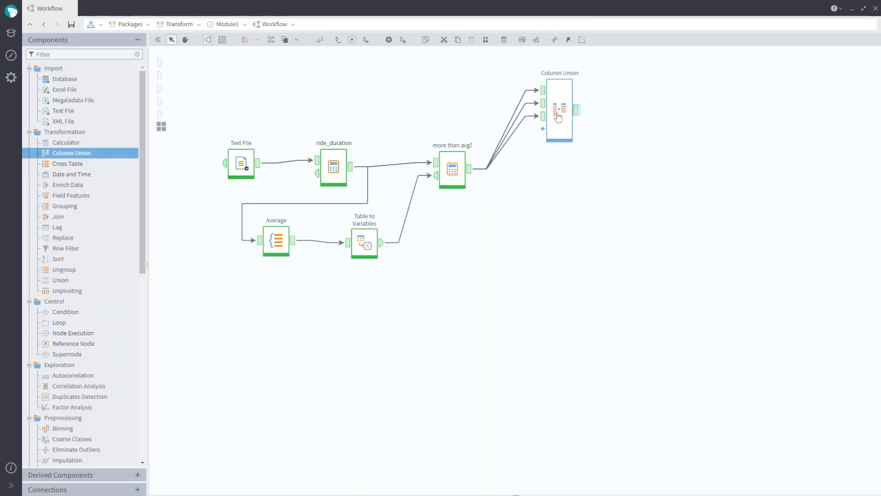
# - Add a Union node fed by more than avg? and remove its extra empty input port
pyautogui.moveTo(78, 281); pyautogui.dragTo(565, 195)
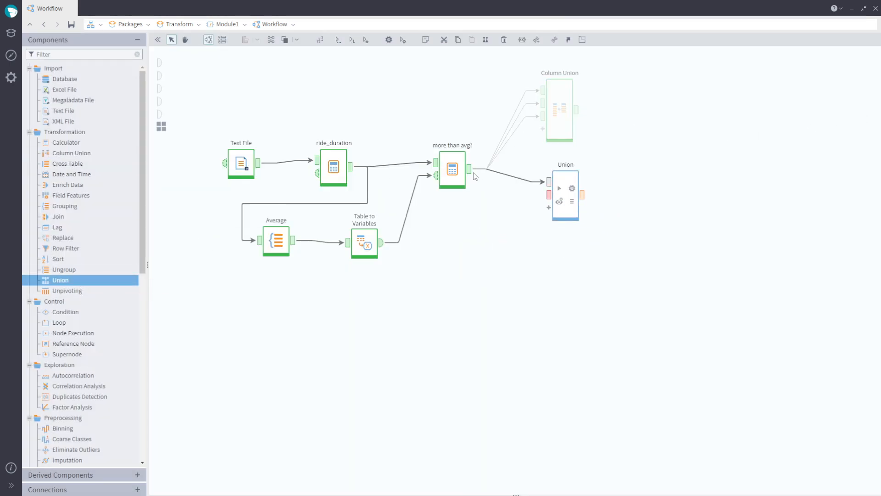
pyautogui.moveTo(469, 169); pyautogui.dragTo(531, 210)
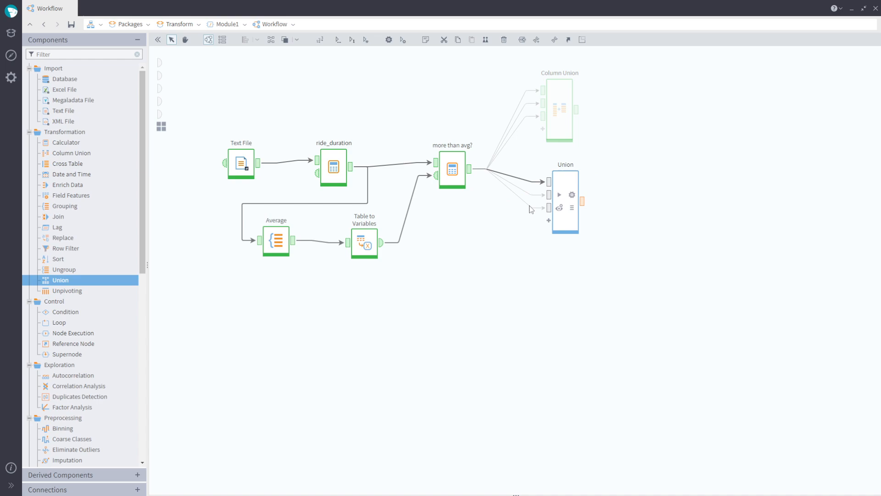
pyautogui.moveTo(470, 173); pyautogui.dragTo(549, 221)
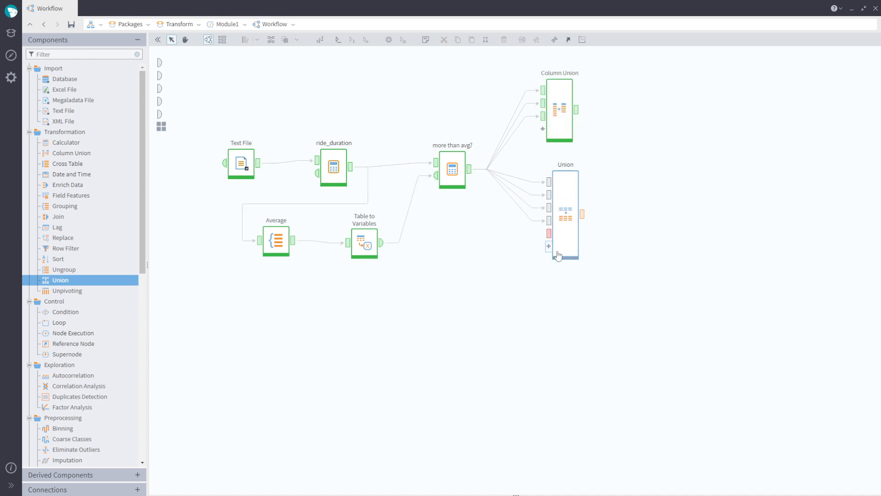
pyautogui.rightClick(550, 235)
pyautogui.click(583, 256)
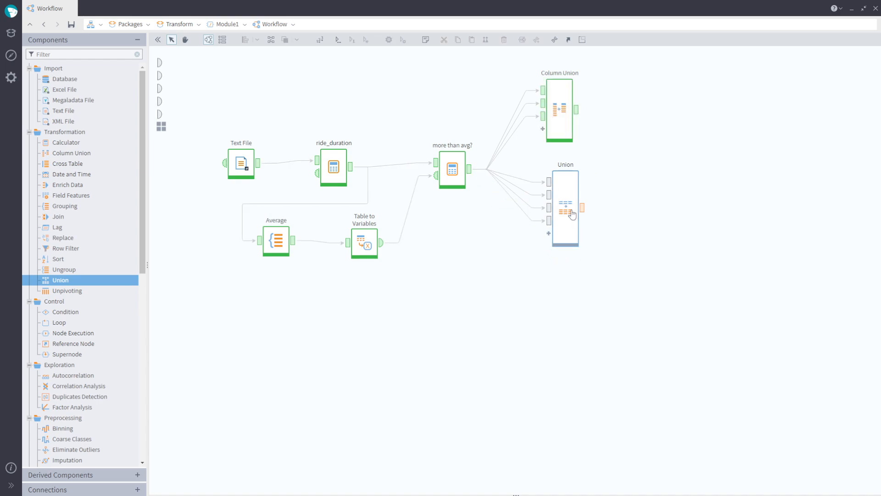
# - Run the Union node and scroll through its output quick view
pyautogui.click(575, 213)
pyautogui.doubleClick(575, 213)
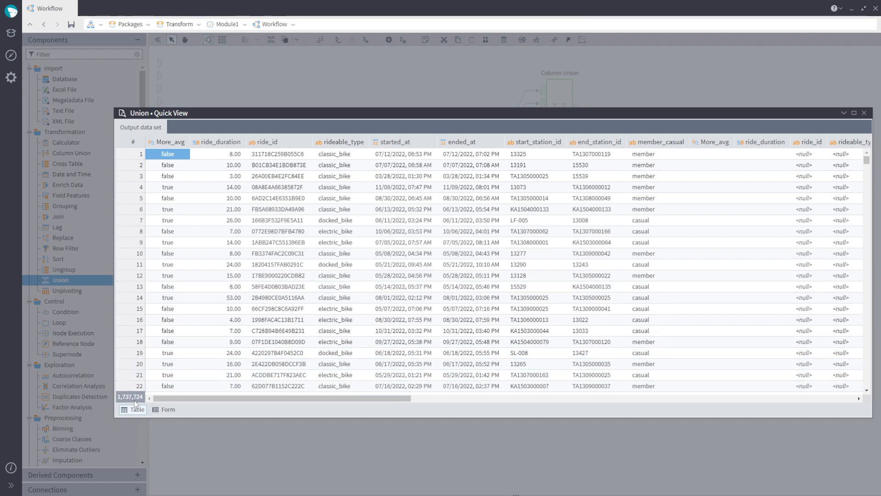
pyautogui.scroll(-20, 500, 259)
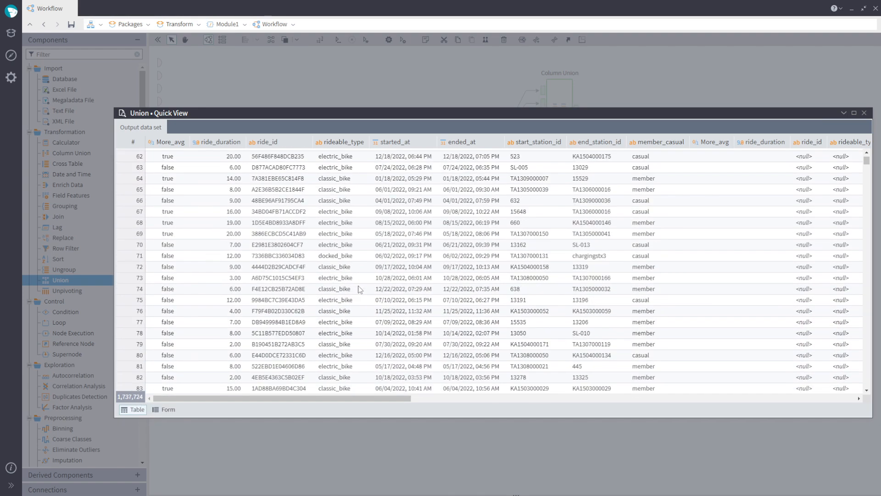
pyautogui.click(864, 113)
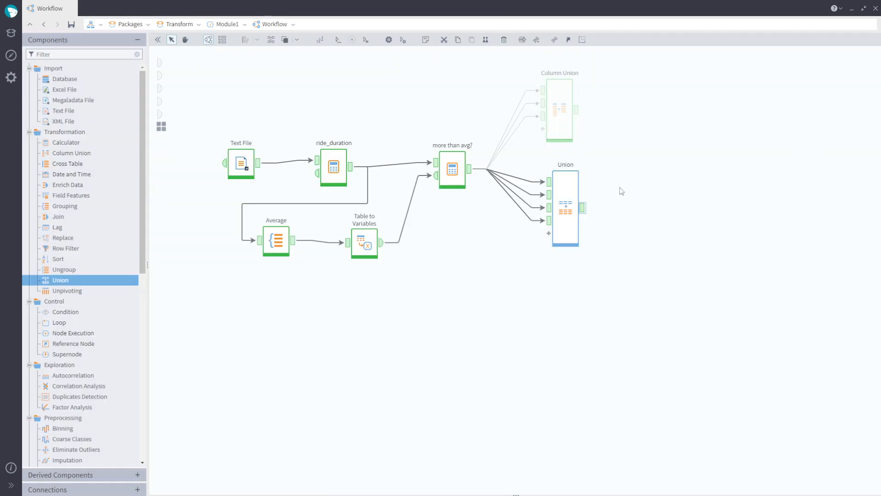
# - Delete the Union node and the Column Union node
pyautogui.rightClick(570, 207)
pyautogui.click(620, 397)
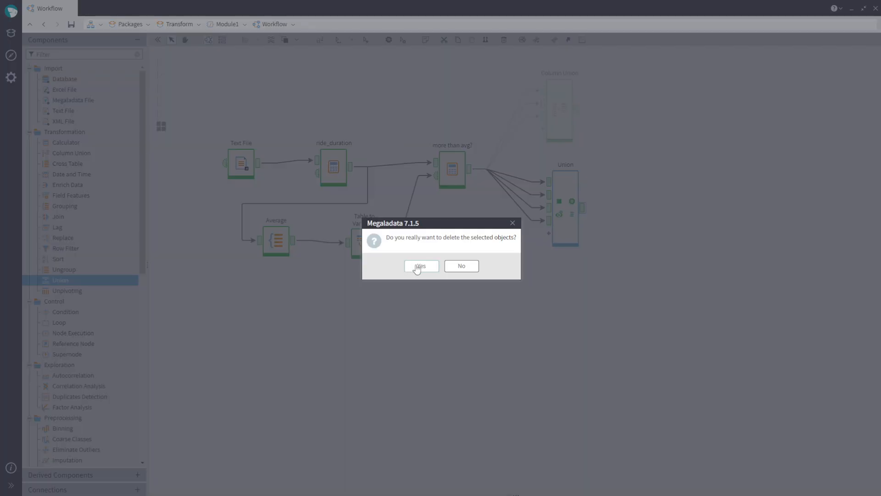
pyautogui.click(419, 266)
pyautogui.rightClick(564, 98)
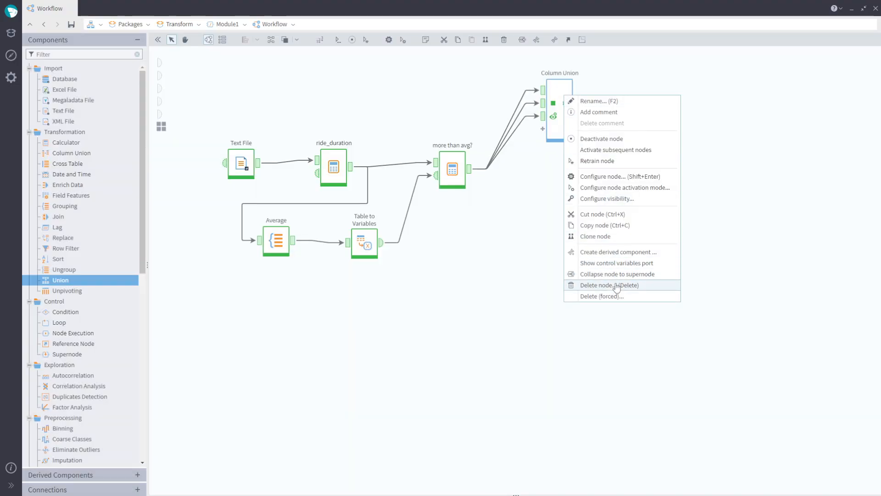
pyautogui.click(597, 286)
pyautogui.click(419, 267)
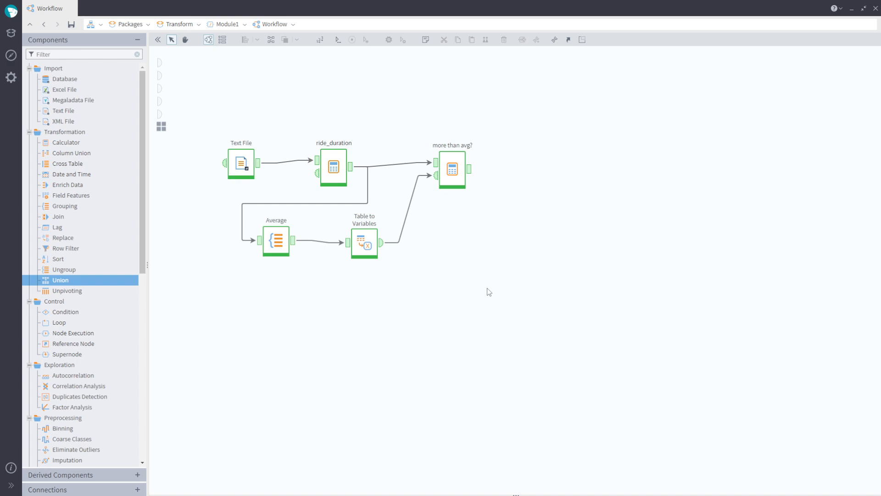
# - Add a Cross Table after more than avg? with rideable_type as columns and member_casual as rows
pyautogui.moveTo(108, 169); pyautogui.dragTo(549, 171)
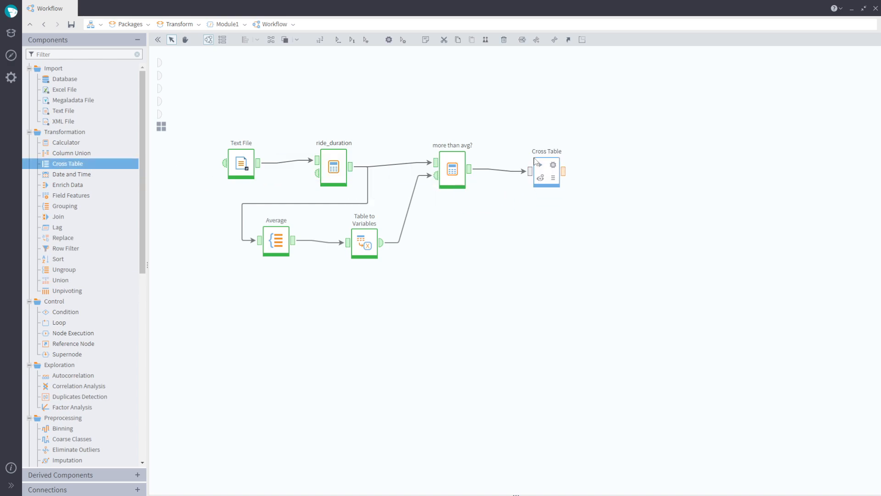
pyautogui.click(554, 166)
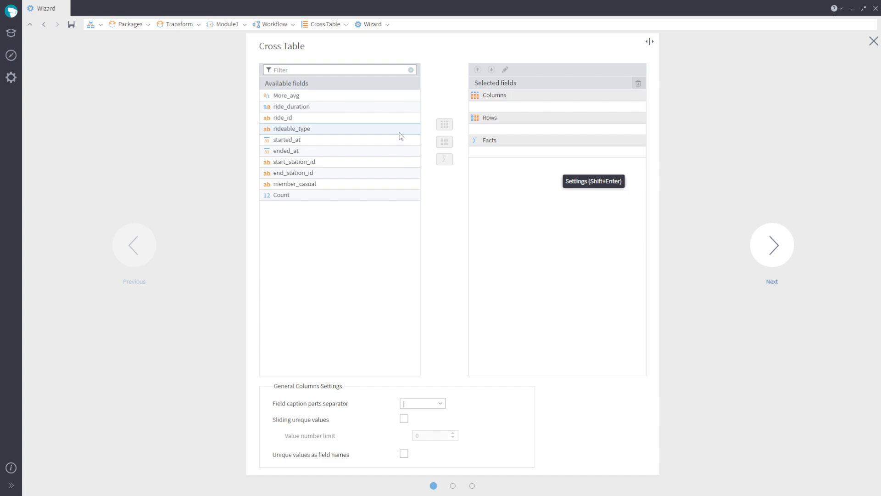
pyautogui.moveTo(399, 130); pyautogui.dragTo(514, 106)
pyautogui.moveTo(321, 172); pyautogui.dragTo(494, 139)
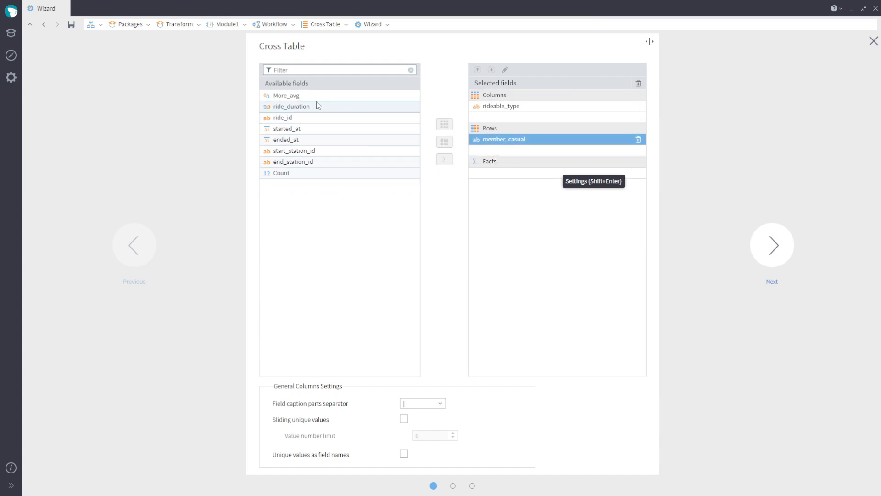
# - Add ride_duration as a fact aggregated by Sum and Average
pyautogui.moveTo(316, 104); pyautogui.dragTo(500, 171)
pyautogui.click(499, 172)
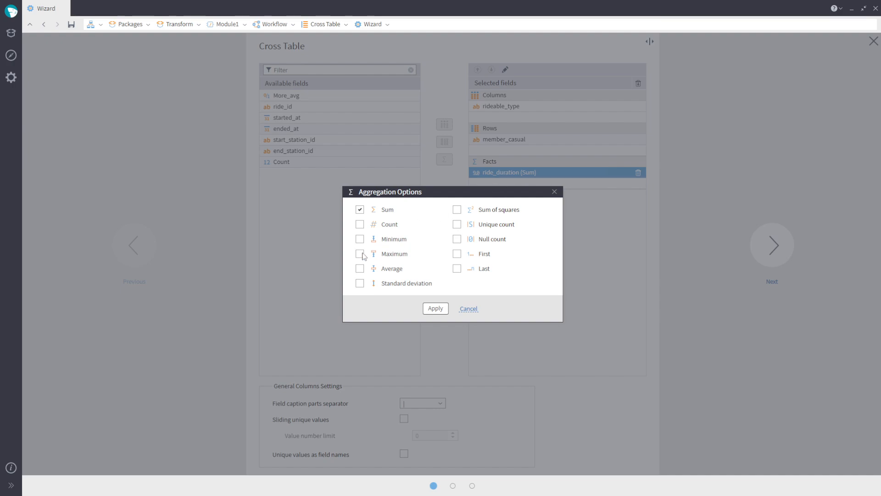
pyautogui.click(360, 269)
pyautogui.click(435, 308)
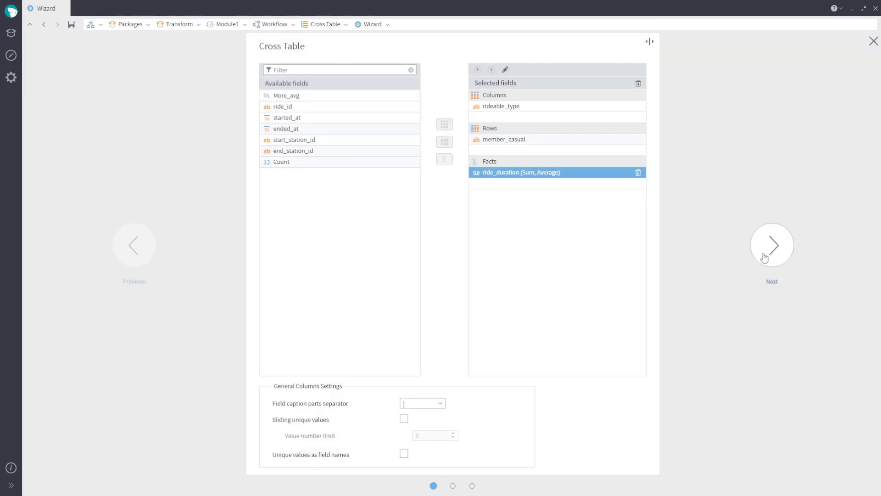
# - Caption the Cross Table node Stat and run it
pyautogui.click(772, 245)
pyautogui.click(772, 245)
pyautogui.moveTo(350, 67); pyautogui.dragTo(277, 75)
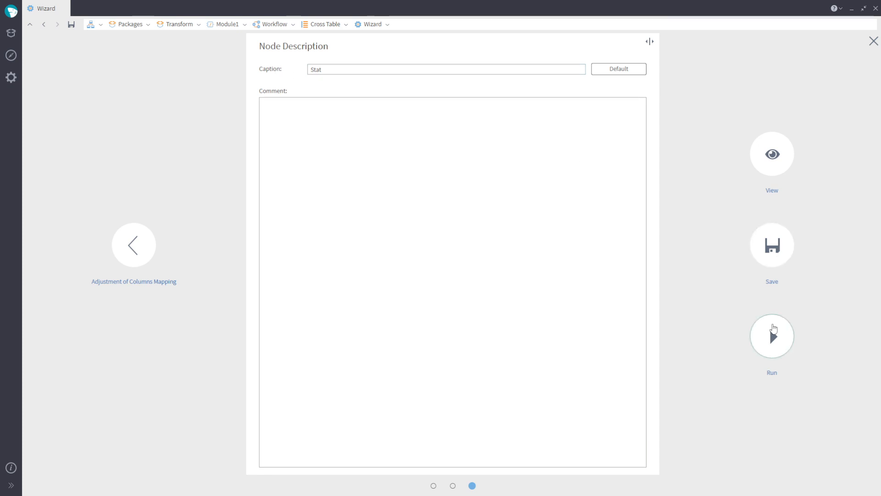
pyautogui.click(772, 333)
pyautogui.click(563, 175)
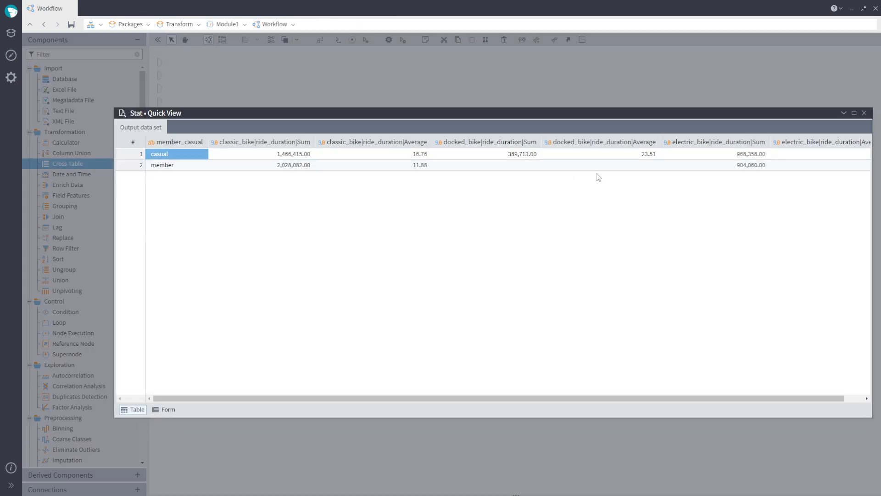
# - Open a Cube visualizer on the output of the more than avg? node
pyautogui.click(865, 113)
pyautogui.moveTo(543, 170); pyautogui.dragTo(534, 103)
pyautogui.click(449, 170)
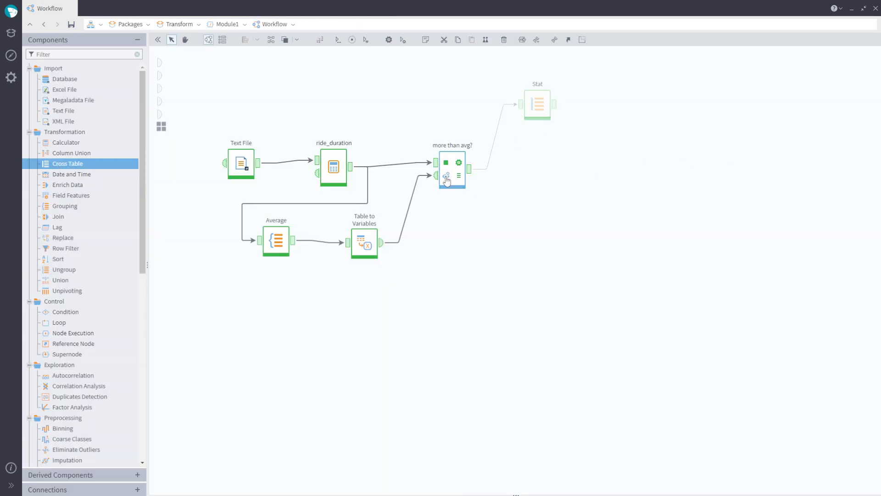
pyautogui.click(445, 179)
pyautogui.doubleClick(79, 78)
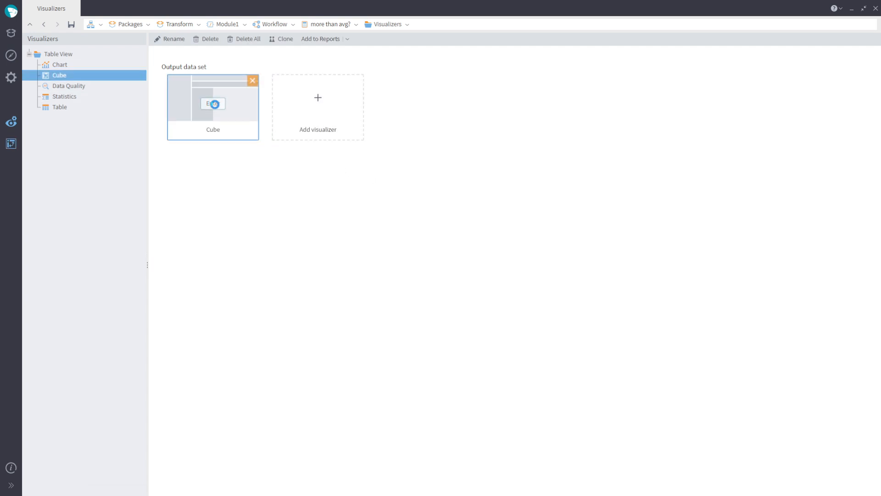
pyautogui.doubleClick(223, 103)
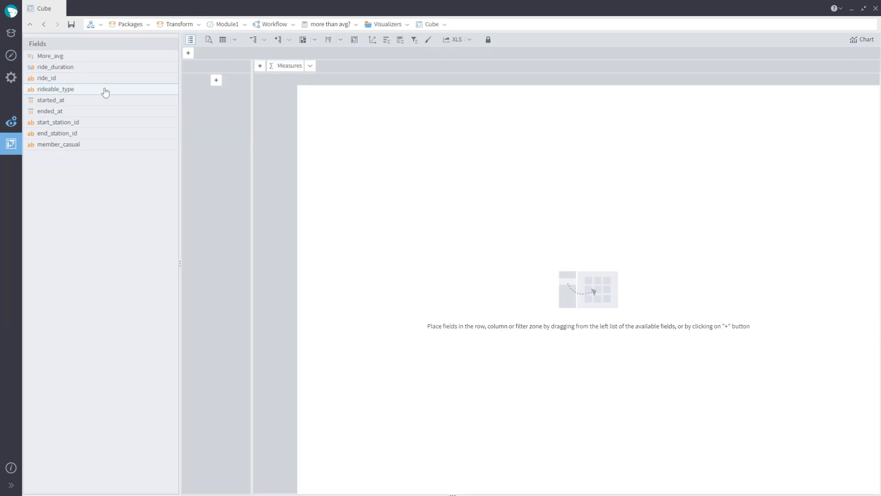
# - Arrange the cube with rideable_type as columns, member_casual as rows, and ride_duration measured by Sum and Average
pyautogui.moveTo(105, 92); pyautogui.dragTo(289, 67)
pyautogui.moveTo(81, 144); pyautogui.dragTo(198, 94)
pyautogui.moveTo(75, 68); pyautogui.dragTo(341, 103)
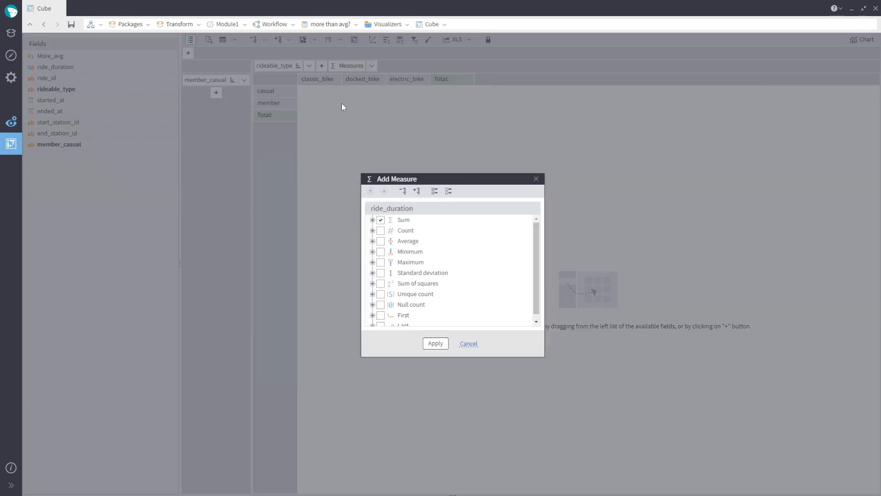
pyautogui.click(381, 241)
pyautogui.click(434, 344)
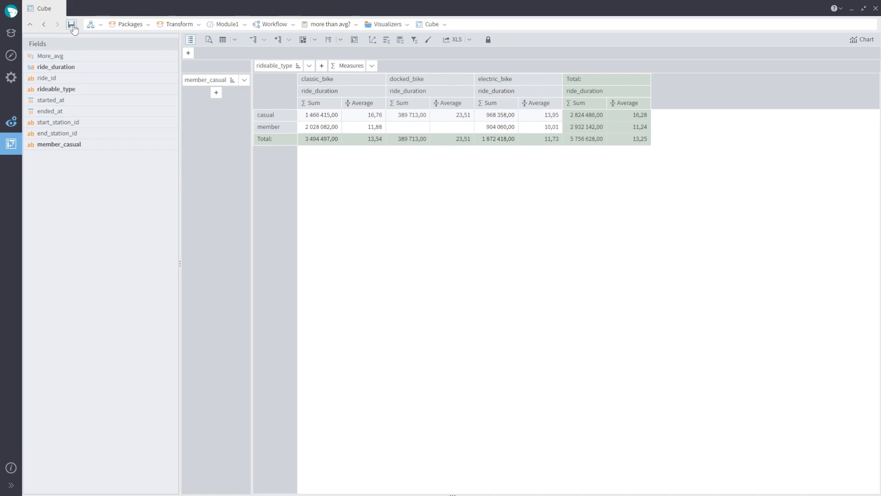
# - Add a Date and Time node after more than avg? that extracts the day of week from started_at
pyautogui.click(331, 25)
pyautogui.click(516, 194)
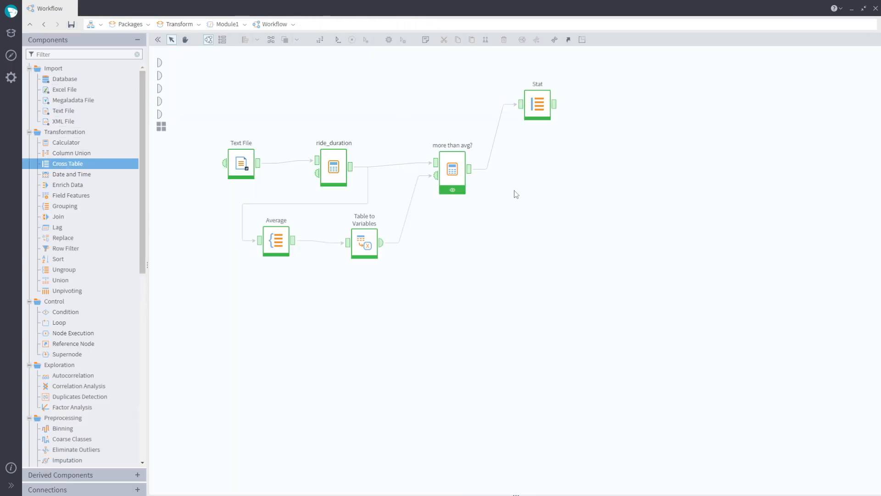
pyautogui.moveTo(78, 175); pyautogui.dragTo(558, 163)
pyautogui.click(558, 162)
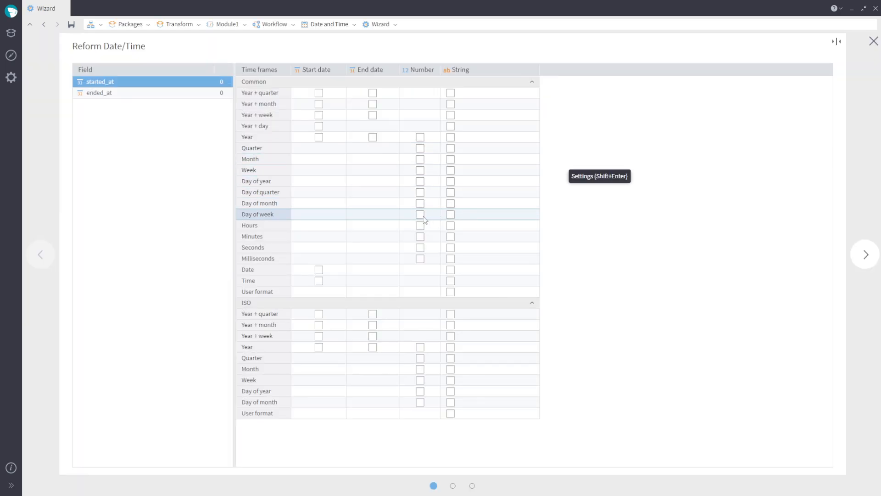
pyautogui.click(865, 256)
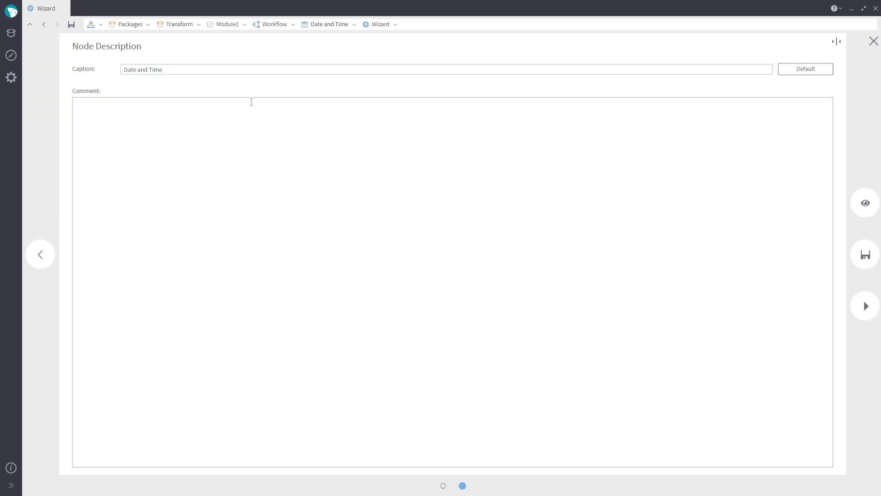
# - Caption the Date and Time node Day of week, run it and review its output
pyautogui.moveTo(172, 69); pyautogui.dragTo(104, 69)
pyautogui.write('Day of week')
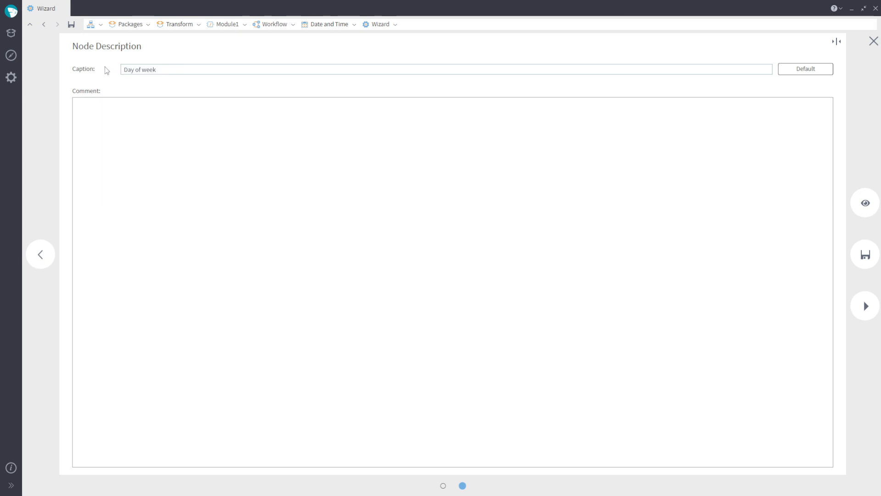
pyautogui.click(865, 306)
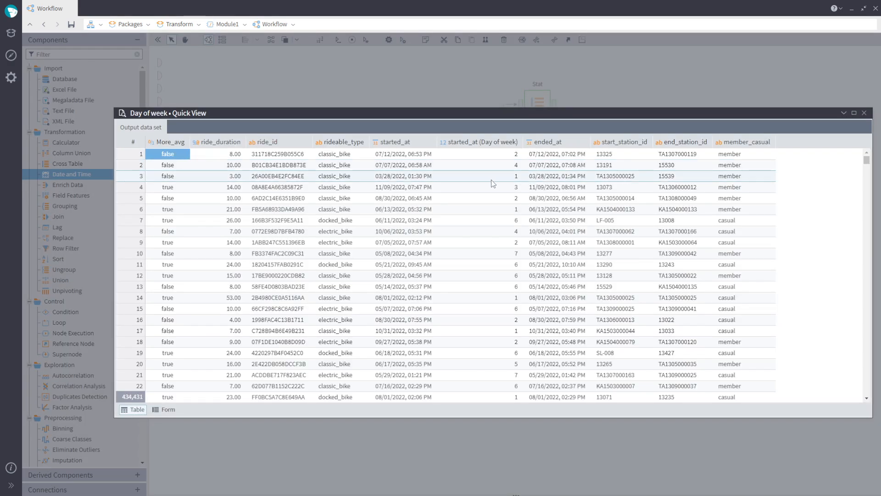
pyautogui.click(513, 155)
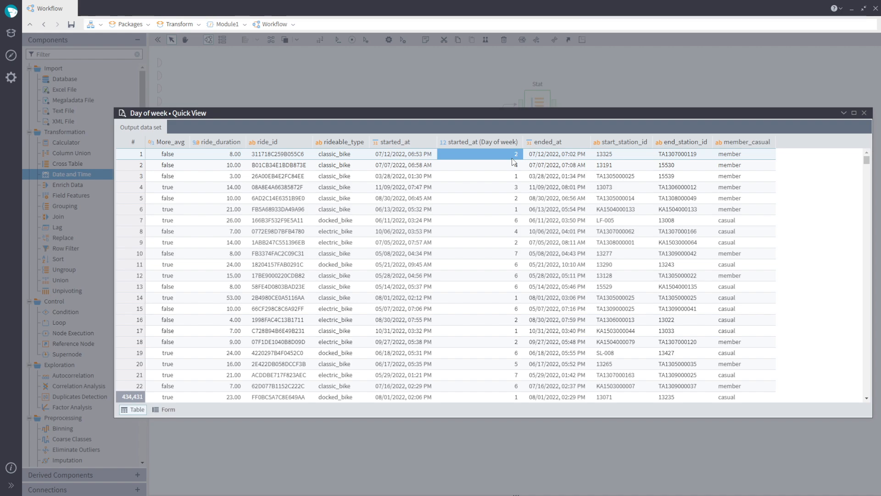
pyautogui.click(865, 113)
pyautogui.moveTo(550, 185); pyautogui.dragTo(542, 203)
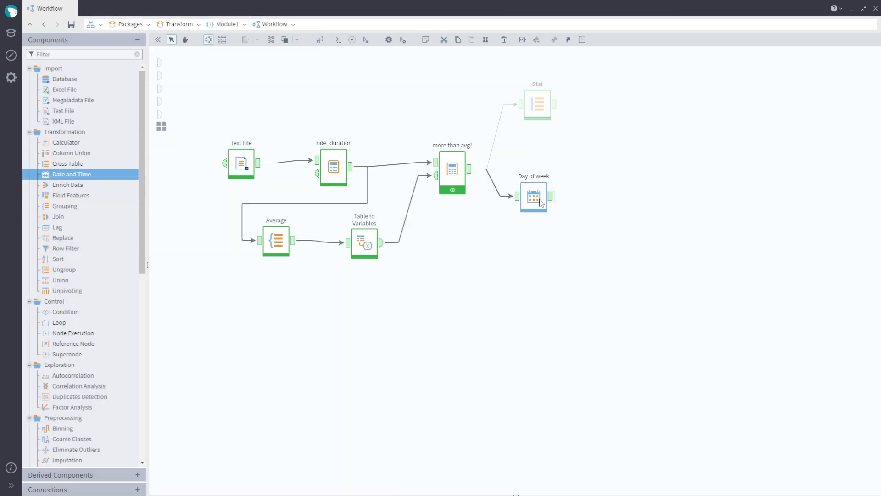
pyautogui.click(583, 256)
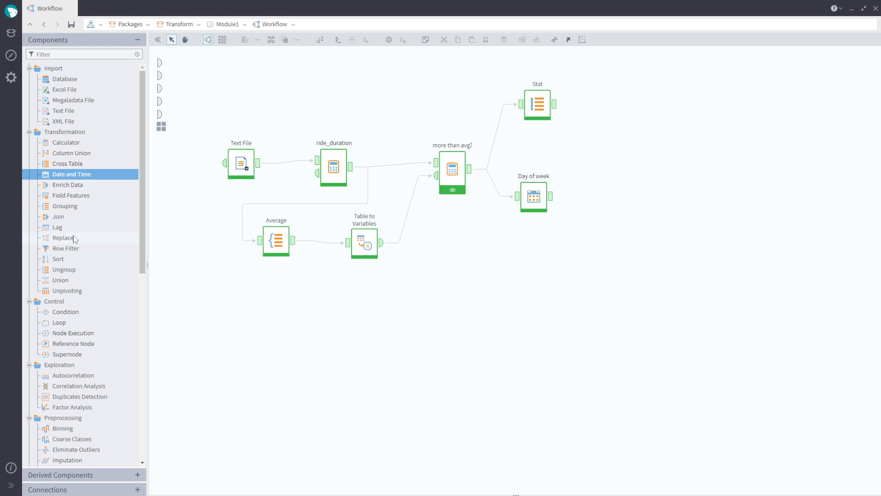
# - Add a Replace node after Day of week and set rideable_type to Manual input replacement
pyautogui.moveTo(75, 239); pyautogui.dragTo(621, 192)
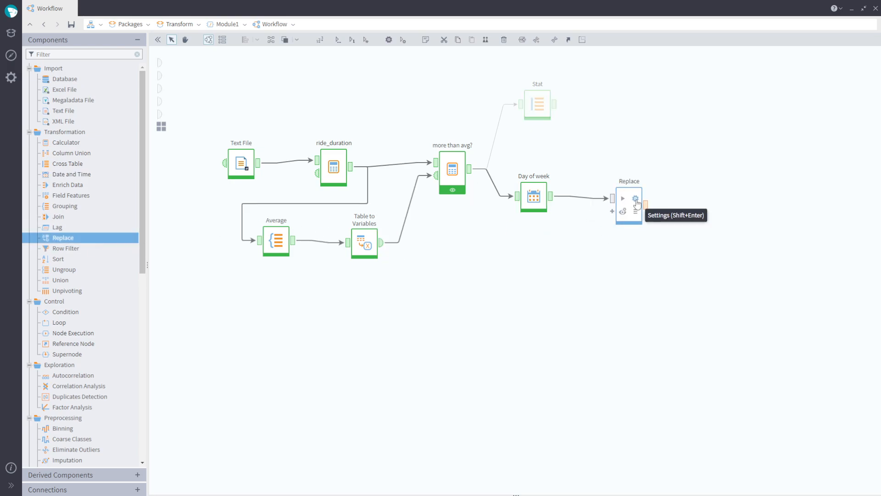
pyautogui.click(636, 200)
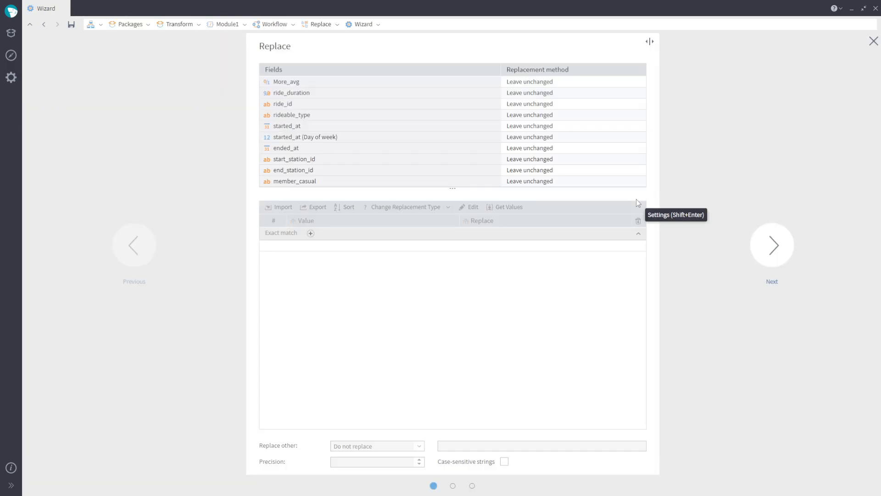
pyautogui.click(379, 115)
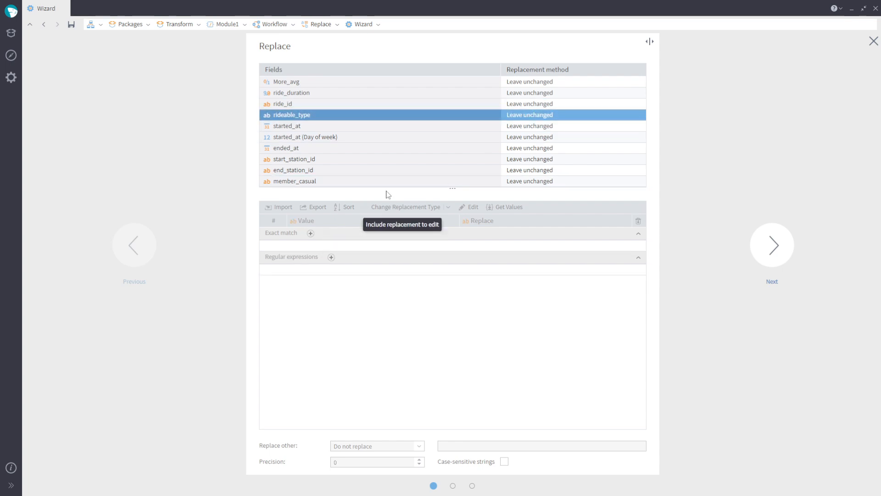
pyautogui.doubleClick(579, 115)
pyautogui.click(572, 137)
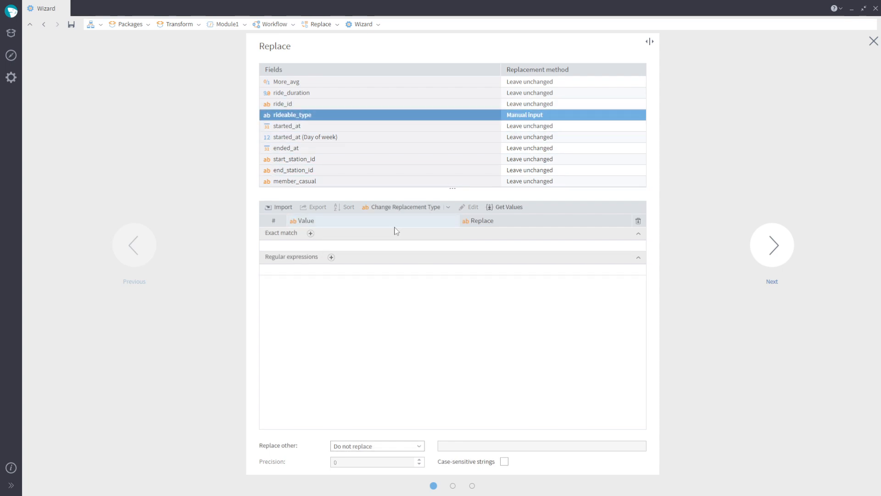
# - Add exact-match replacements: classic_bike to classik, docked_bike to docked, and electric_bike to electric
pyautogui.click(310, 233)
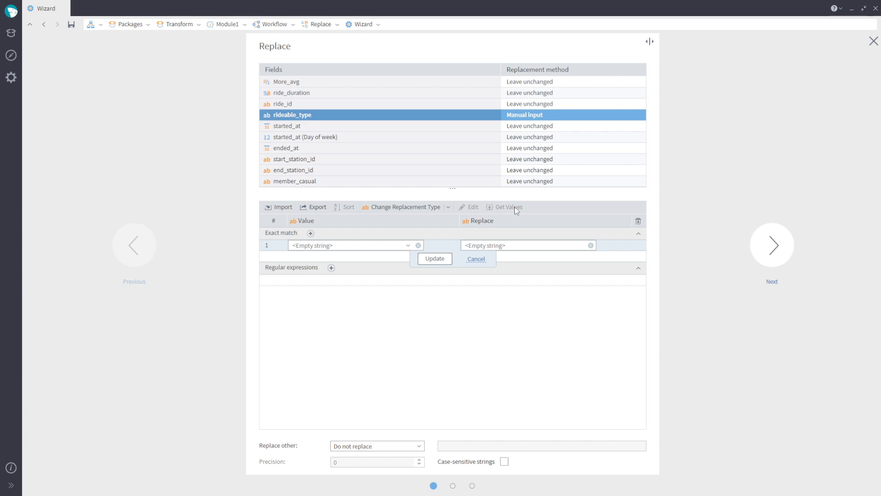
pyautogui.click(408, 245)
pyautogui.click(385, 256)
pyautogui.click(435, 259)
pyautogui.click(310, 233)
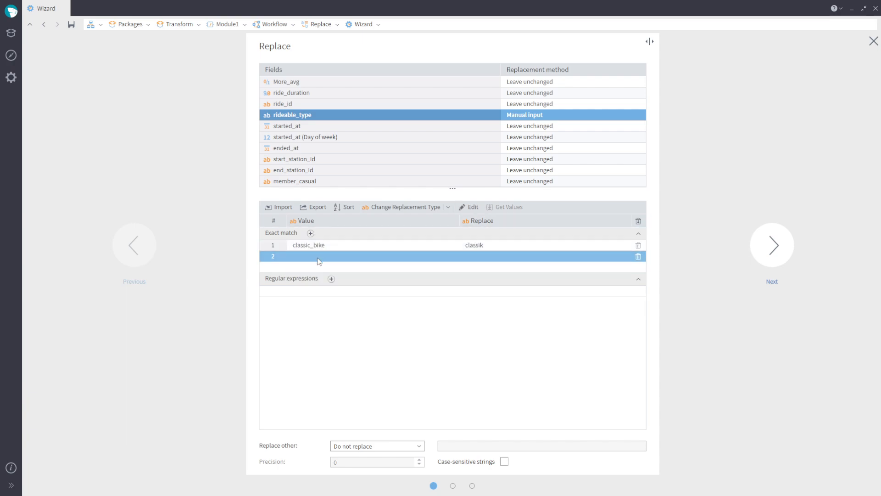
pyautogui.click(408, 256)
pyautogui.click(379, 278)
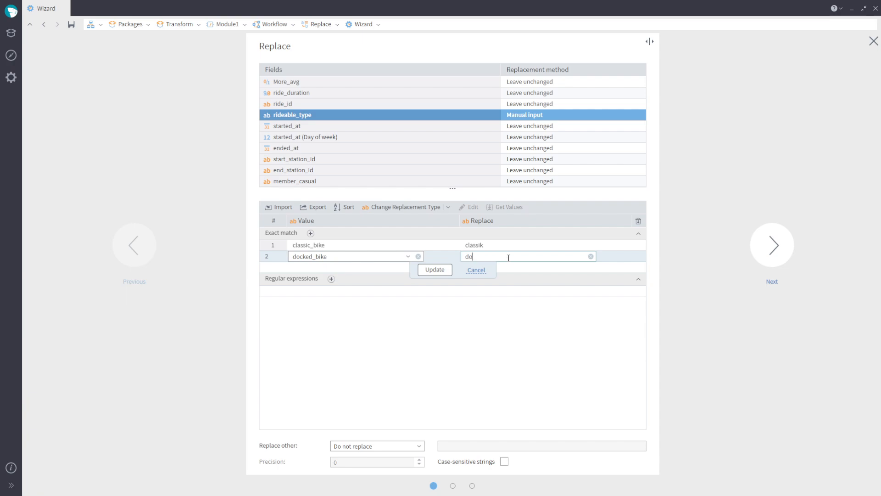
pyautogui.click(434, 270)
pyautogui.click(310, 233)
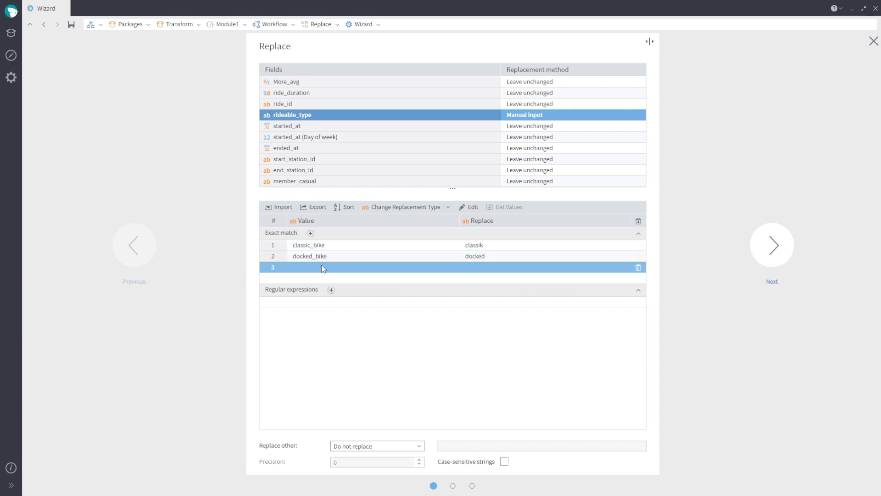
pyautogui.click(408, 267)
pyautogui.click(390, 279)
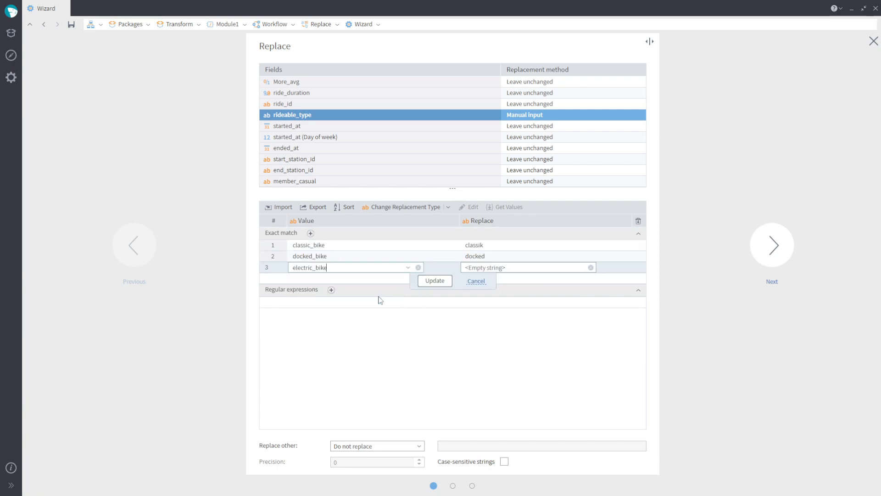
pyautogui.click(500, 267)
pyautogui.write('electric')
pyautogui.press('Return')
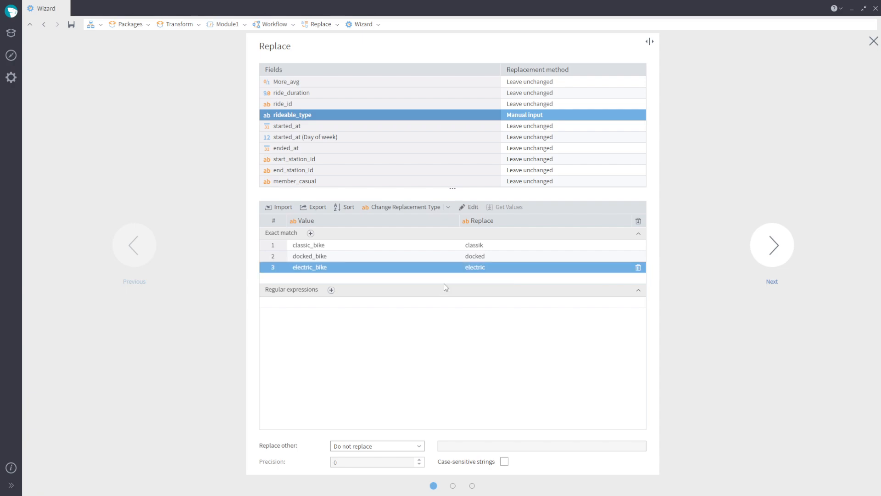
# - Save and run the Replace node, then inspect the replaced rideable_type values in its output
pyautogui.click(781, 256)
pyautogui.click(779, 254)
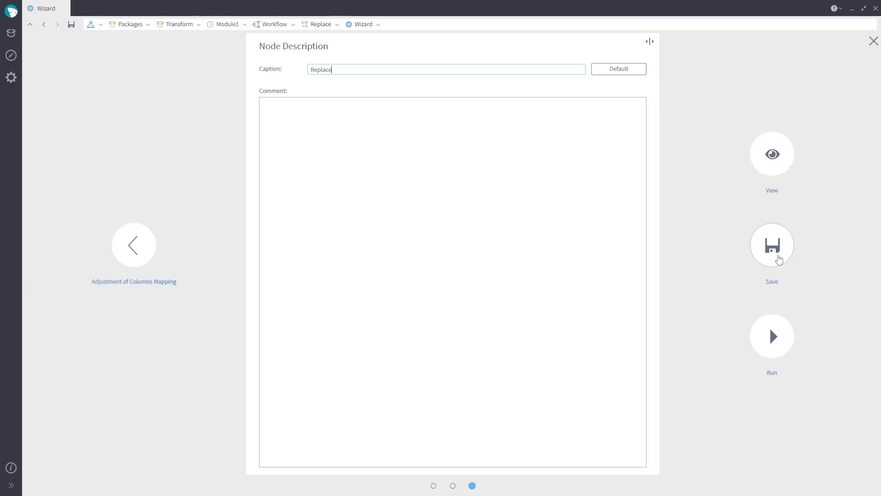
pyautogui.click(777, 255)
pyautogui.click(647, 208)
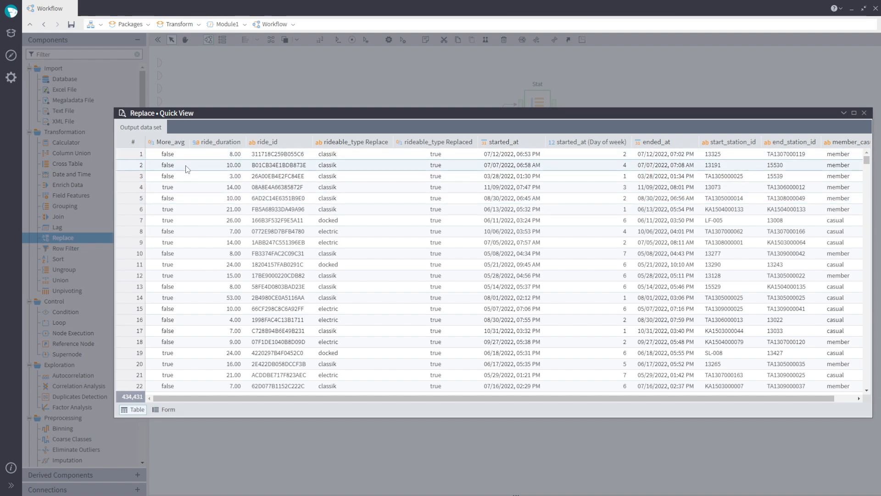
pyautogui.click(427, 154)
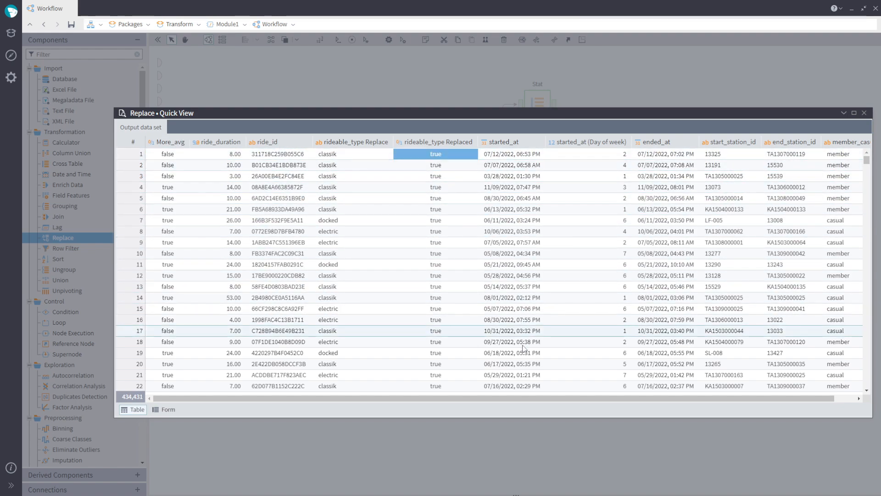
pyautogui.moveTo(528, 398); pyautogui.dragTo(510, 398)
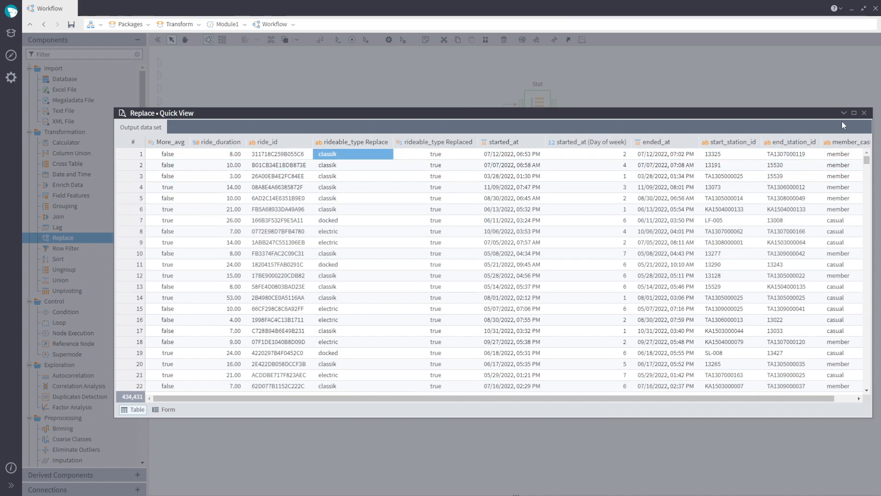
pyautogui.click(864, 113)
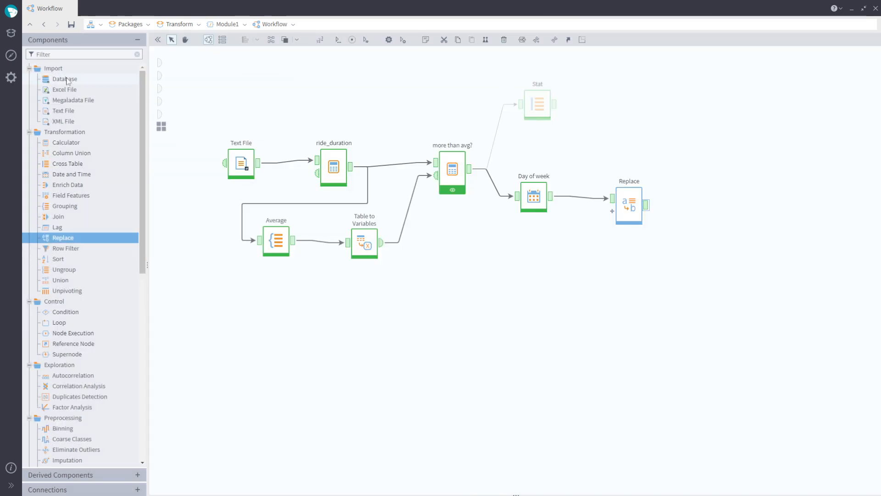
# - Add a Megaladata File import node and load the file start.mgd
pyautogui.moveTo(68, 100); pyautogui.dragTo(587, 291)
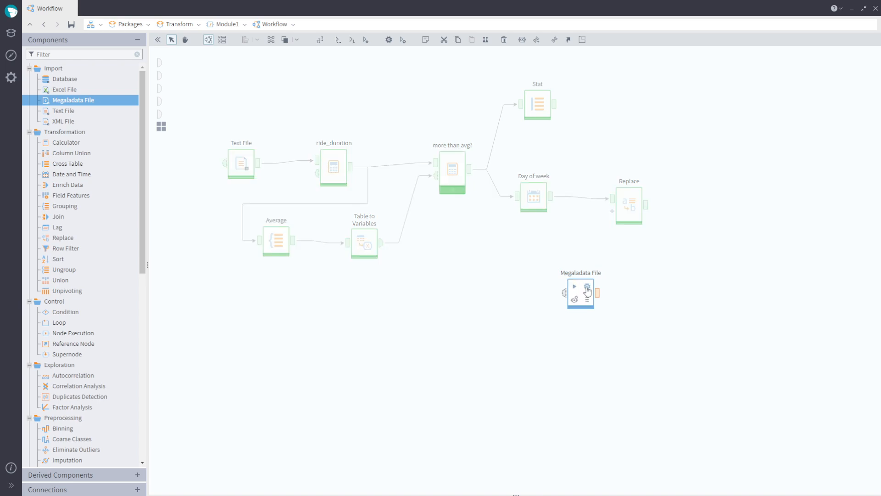
pyautogui.click(587, 289)
pyautogui.click(641, 70)
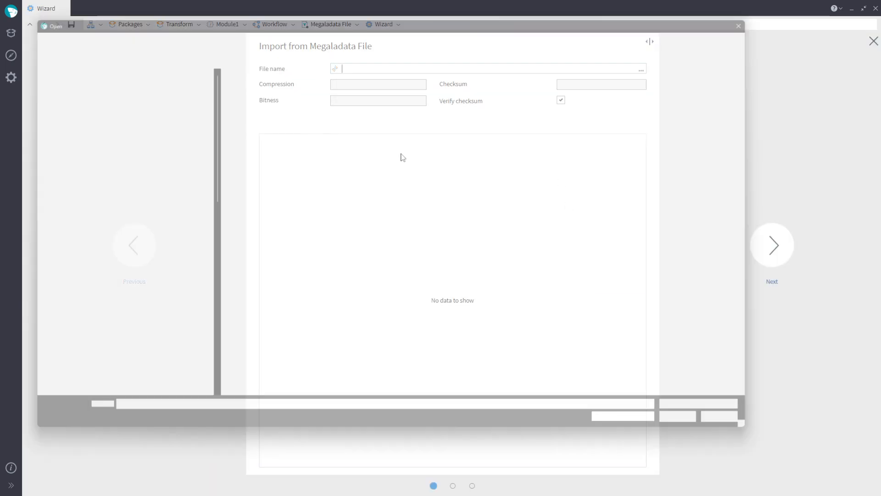
pyautogui.doubleClick(321, 143)
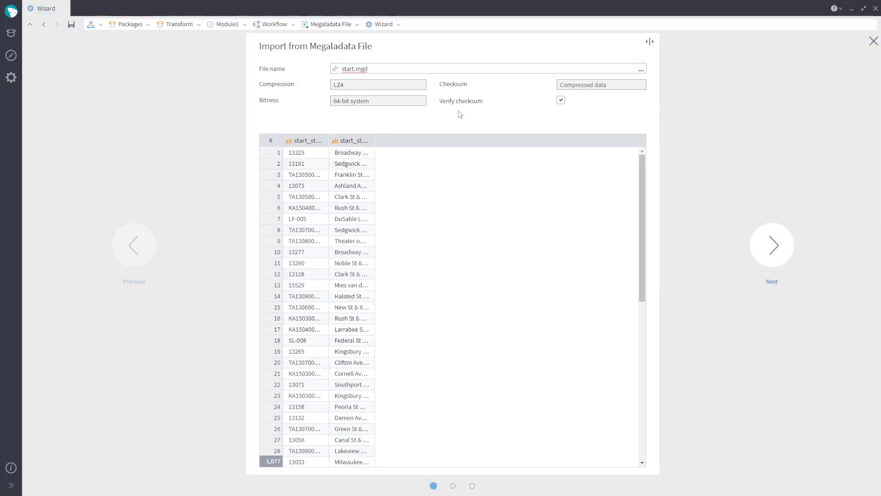
pyautogui.click(773, 240)
pyautogui.click(773, 240)
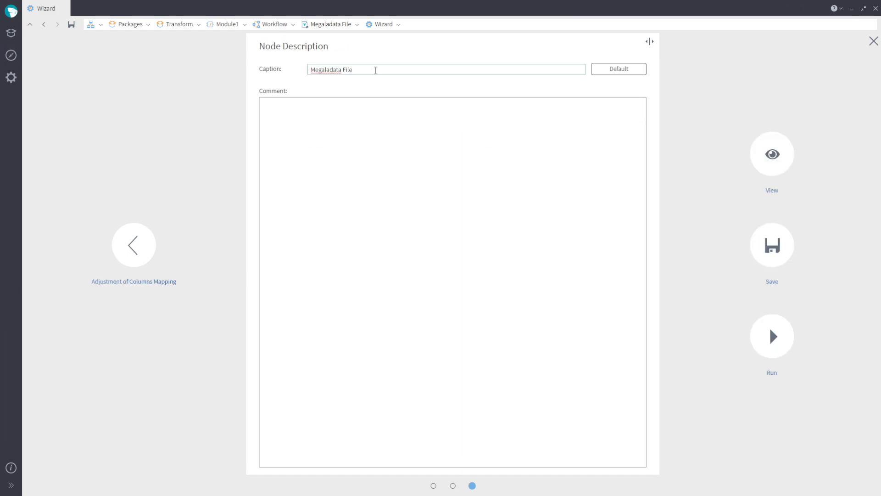
# - Caption the import node Import Start data and run it
pyautogui.moveTo(374, 68); pyautogui.dragTo(301, 66)
pyautogui.press('BackSpace')
pyautogui.write('Import Start data')
pyautogui.click(781, 337)
pyautogui.click(599, 296)
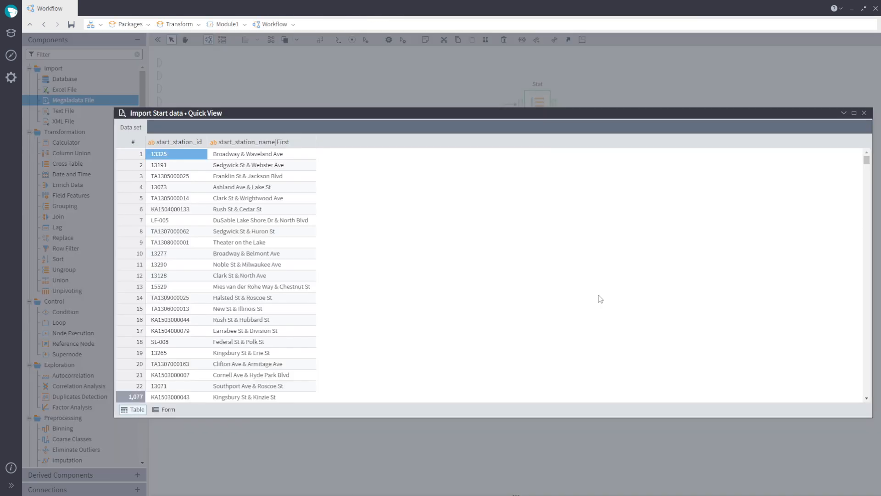
# - Add a Join node fed by Replace and Import Start data, join on start_station_id, and save it
pyautogui.press('Escape')
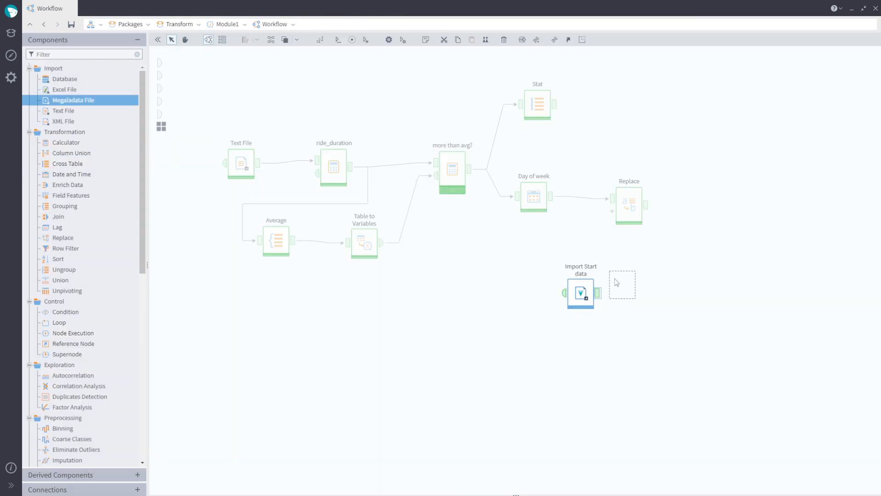
pyautogui.moveTo(616, 282); pyautogui.dragTo(618, 282)
pyautogui.moveTo(81, 217); pyautogui.dragTo(718, 207)
pyautogui.moveTo(640, 288); pyautogui.dragTo(722, 219)
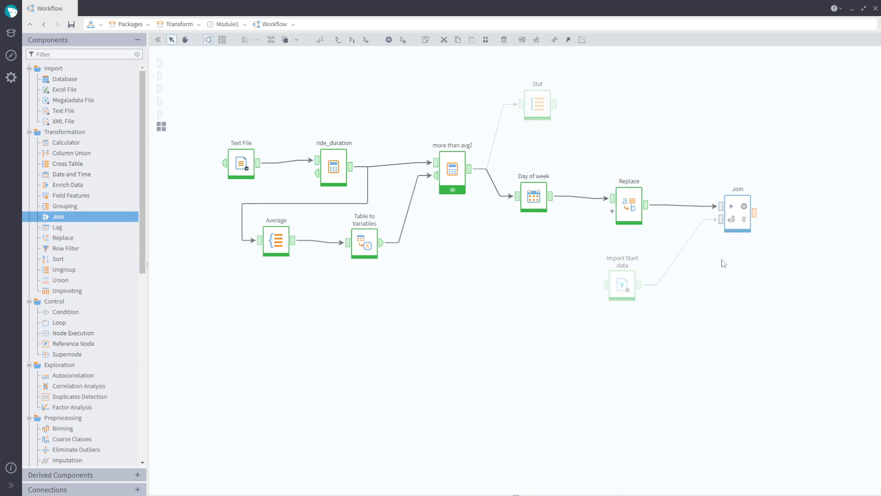
pyautogui.doubleClick(746, 211)
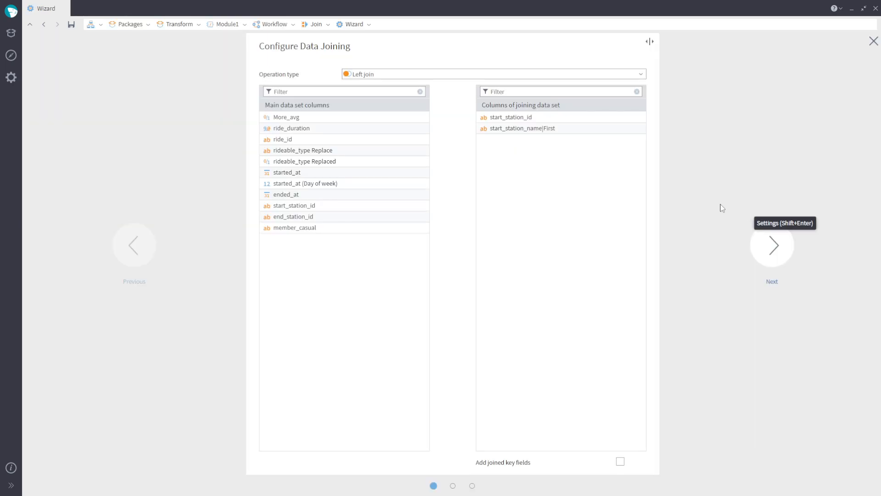
pyautogui.moveTo(332, 206); pyautogui.dragTo(500, 118)
pyautogui.click(775, 256)
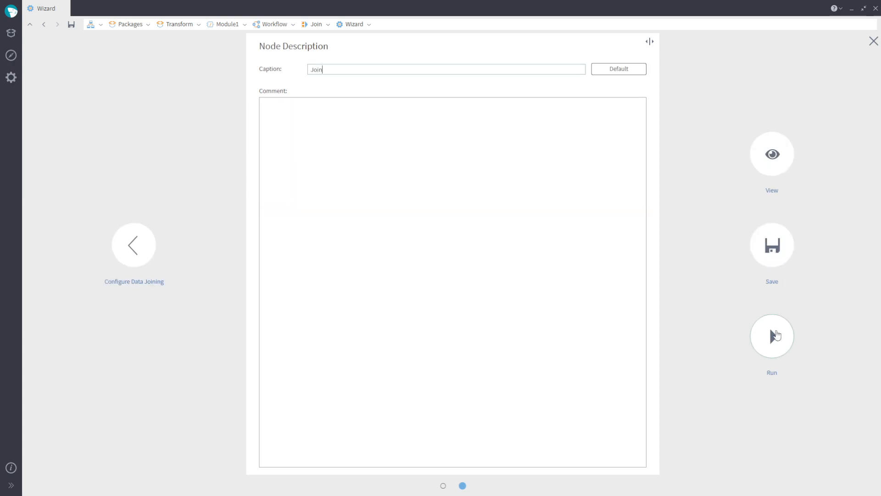
pyautogui.click(772, 253)
# - Preview the Join output, scrolling to the start_station_name column
pyautogui.click(755, 213)
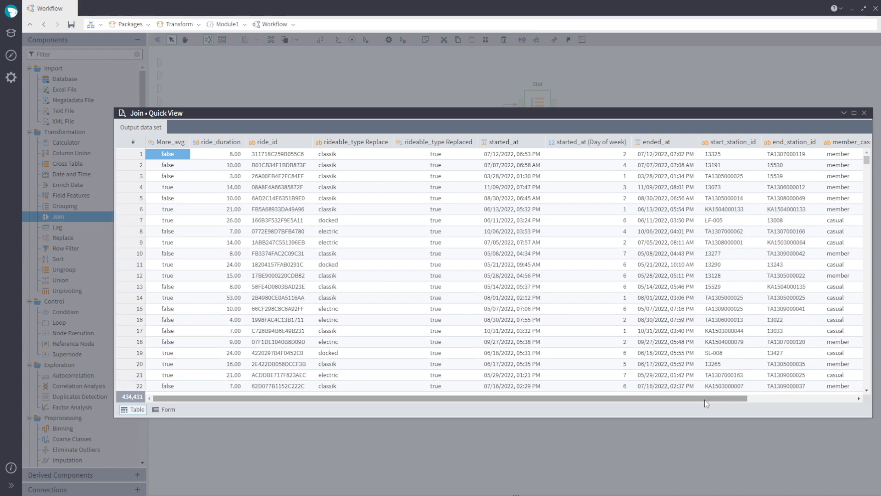
pyautogui.moveTo(704, 399); pyautogui.dragTo(846, 413)
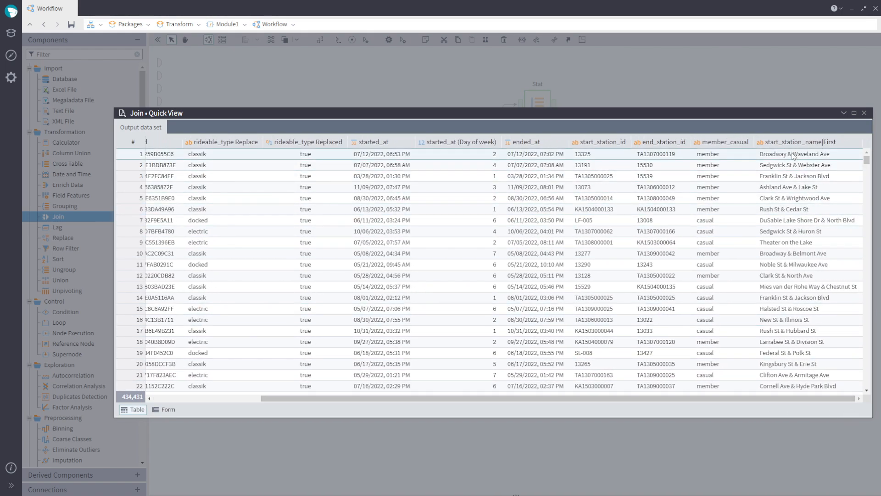
pyautogui.click(813, 154)
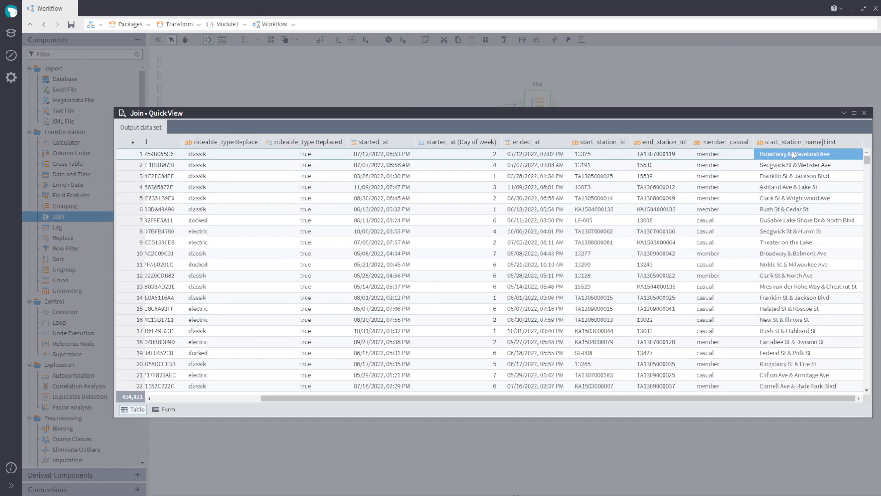
pyautogui.click(865, 113)
# - Add another Megaladata File import node and load the end station data file
pyautogui.moveTo(72, 100); pyautogui.dragTo(629, 360)
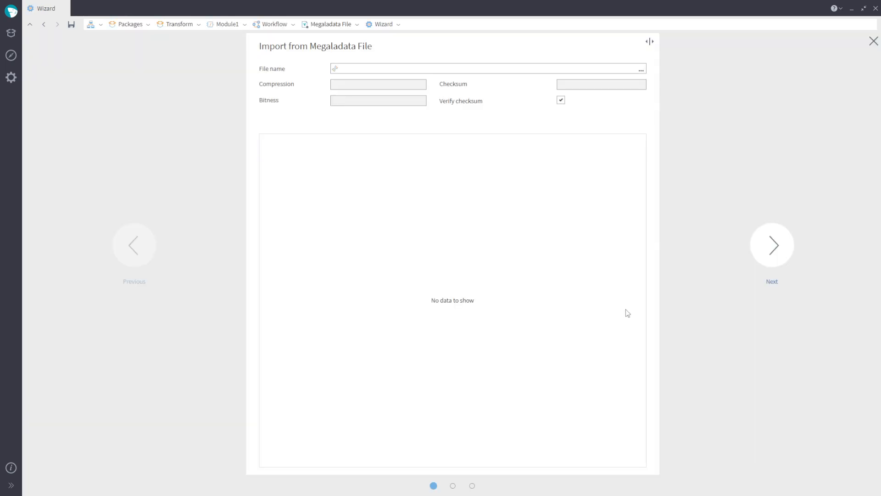
pyautogui.click(643, 70)
pyautogui.doubleClick(295, 134)
pyautogui.click(778, 257)
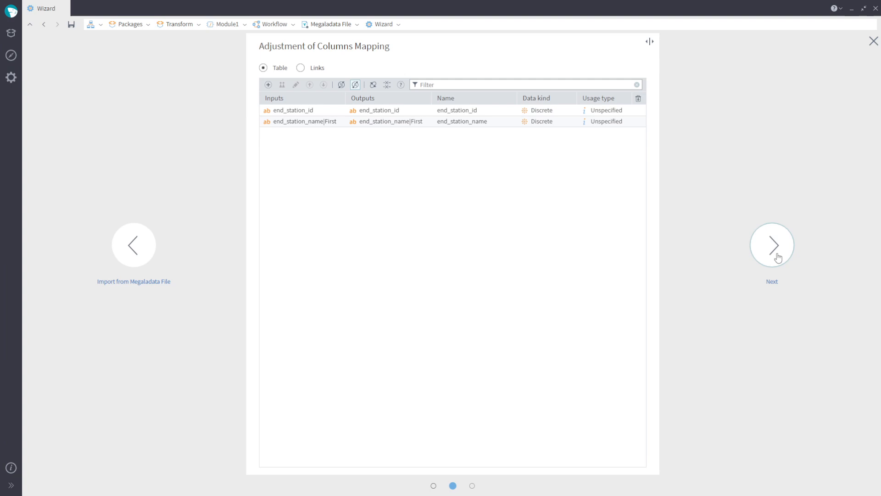
pyautogui.click(778, 256)
# - Caption the new import node Import end data and run it
pyautogui.moveTo(366, 71); pyautogui.dragTo(233, 65)
pyautogui.write('Import end data')
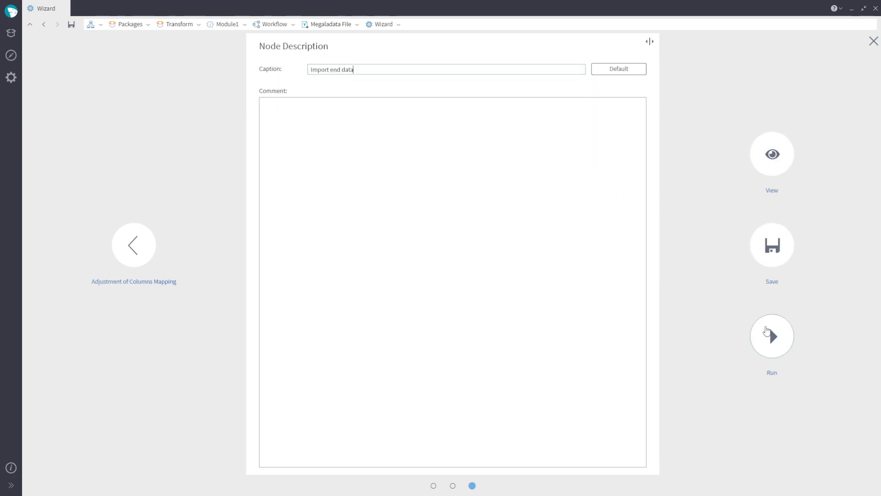
pyautogui.click(769, 330)
# - Add a second Join node fed by the first Join and Import end data
pyautogui.moveTo(58, 216); pyautogui.dragTo(827, 256)
pyautogui.moveTo(756, 212); pyautogui.dragTo(810, 249)
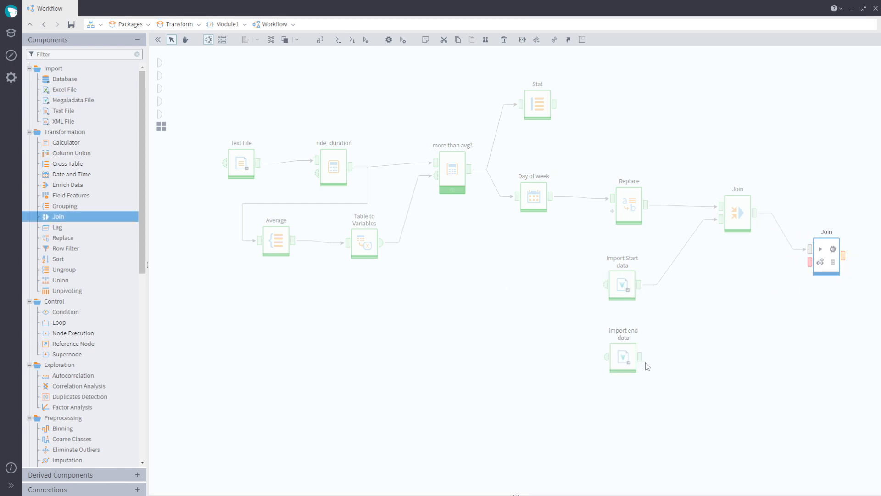
pyautogui.moveTo(640, 357); pyautogui.dragTo(810, 263)
# - Configure the second Join as a left join on end_station_id and run it
pyautogui.click(833, 251)
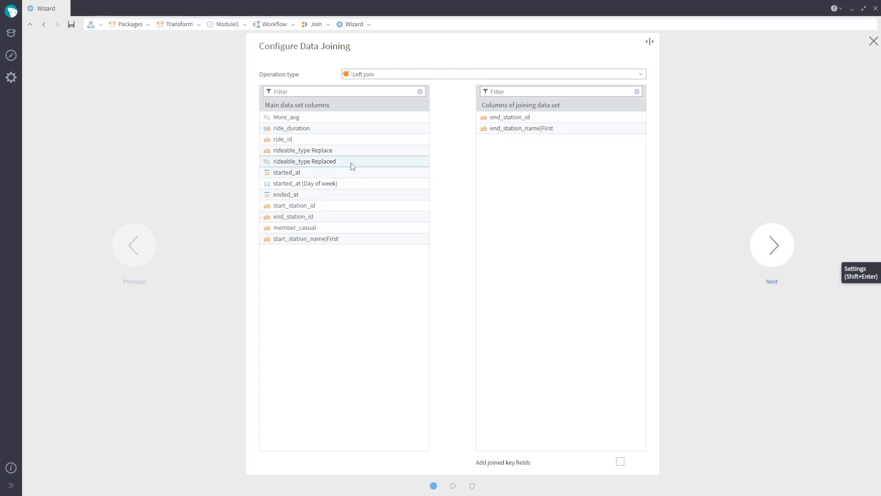
pyautogui.moveTo(495, 119); pyautogui.dragTo(496, 118)
pyautogui.click(642, 75)
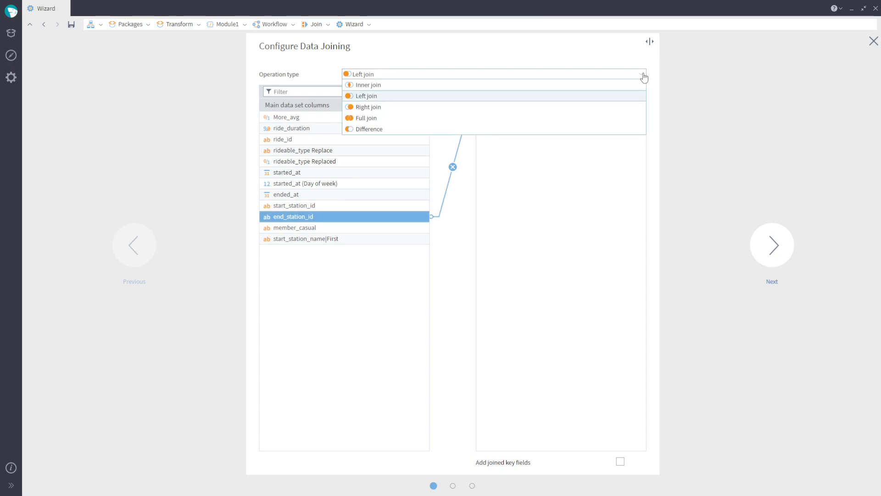
pyautogui.click(643, 74)
pyautogui.click(770, 252)
pyautogui.click(780, 345)
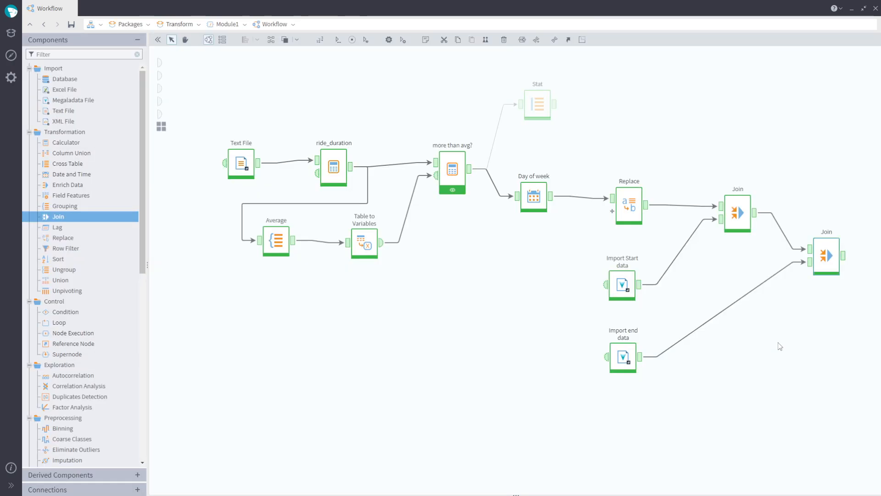
# - Preview the second Join output, scrolling to the end station name column
pyautogui.doubleClick(827, 251)
pyautogui.moveTo(320, 400); pyautogui.dragTo(501, 401)
pyautogui.click(827, 154)
pyautogui.click(865, 113)
# - Rearrange the two import nodes and both Join nodes into a compact group
pyautogui.moveTo(590, 246); pyautogui.dragTo(674, 430)
pyautogui.moveTo(622, 285); pyautogui.dragTo(486, 281)
pyautogui.moveTo(744, 216); pyautogui.dragTo(577, 281)
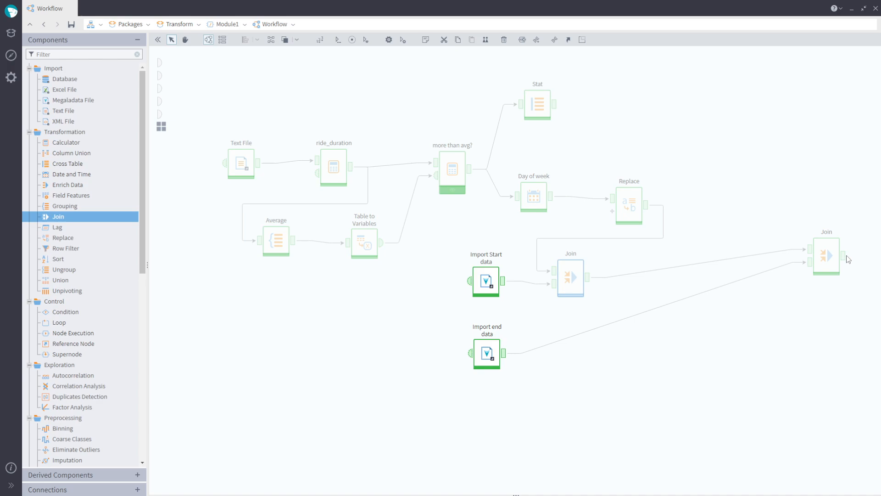
pyautogui.moveTo(822, 250); pyautogui.dragTo(637, 317)
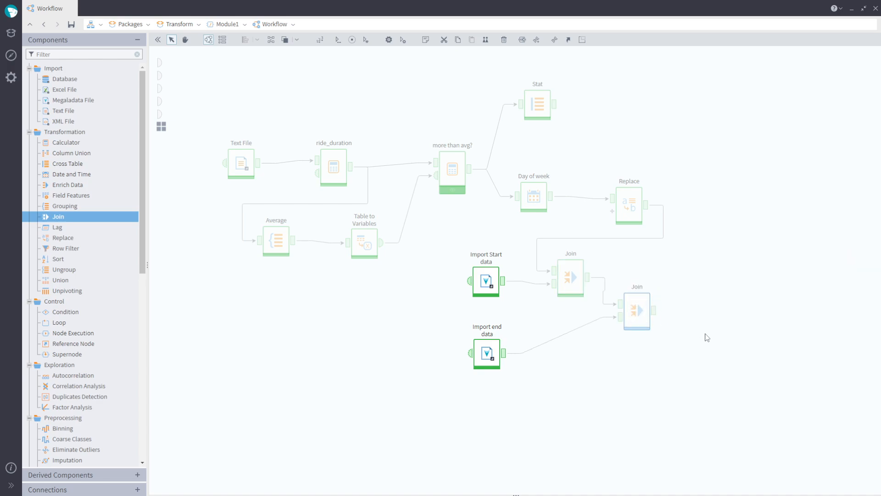
pyautogui.click(317, 294)
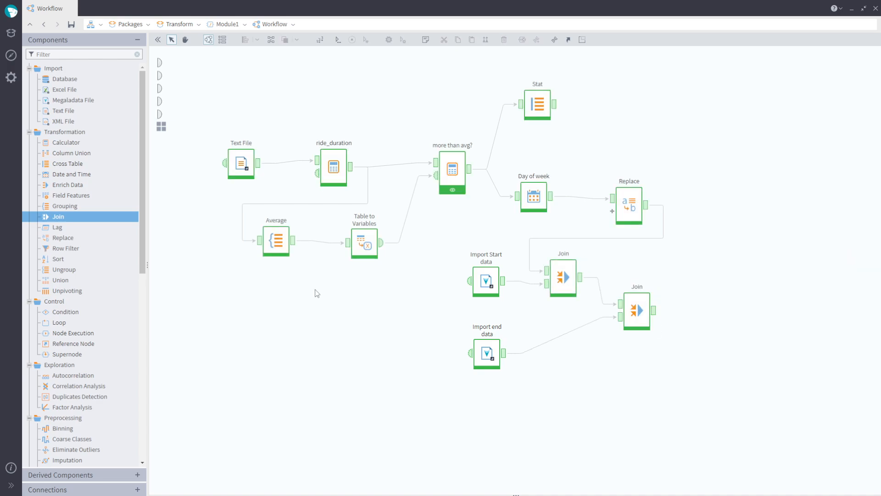
# - Add an Enrich Data node fed by Replace, Import Start data and Import end data
pyautogui.moveTo(97, 185); pyautogui.dragTo(774, 222)
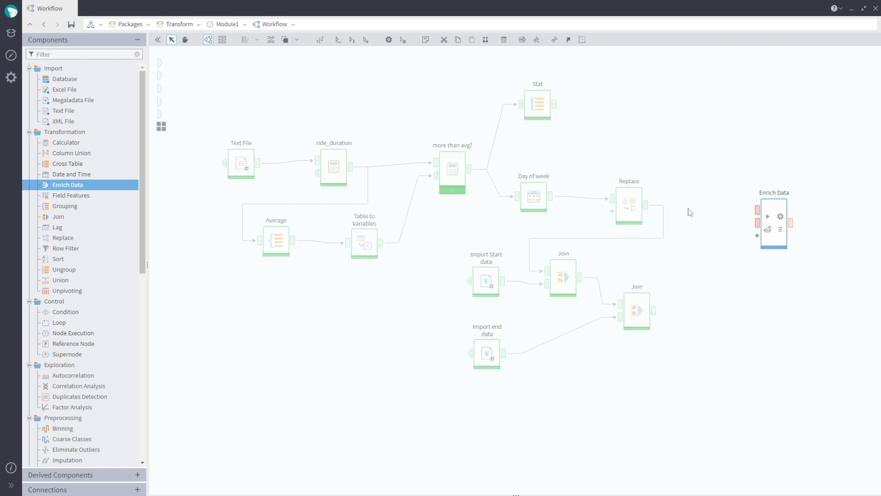
pyautogui.moveTo(648, 208); pyautogui.dragTo(757, 210)
pyautogui.moveTo(503, 281); pyautogui.dragTo(757, 223)
pyautogui.moveTo(505, 353); pyautogui.dragTo(757, 236)
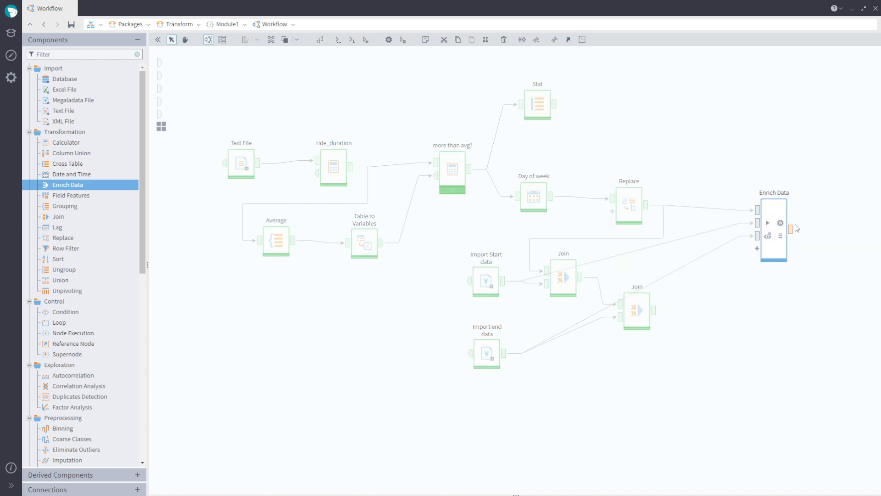
# - Match start_station_id to the first joined table and end_station_id to the second, then run Enrich Data
pyautogui.click(780, 216)
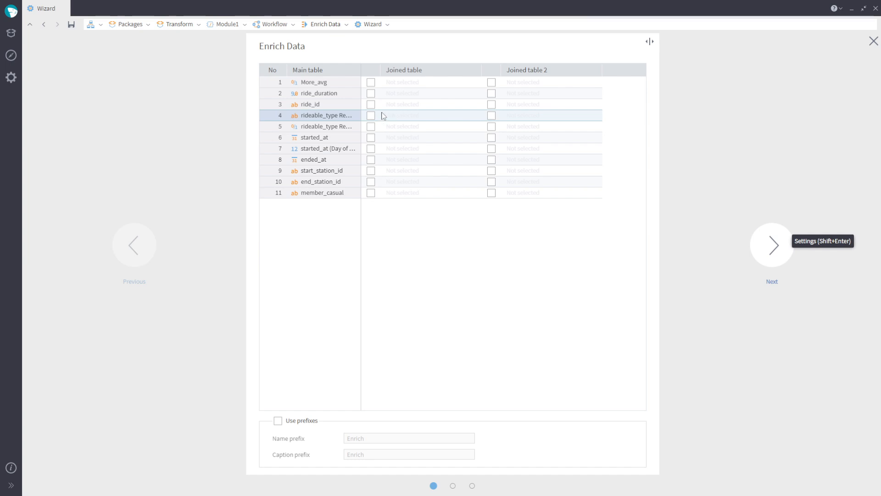
pyautogui.click(372, 172)
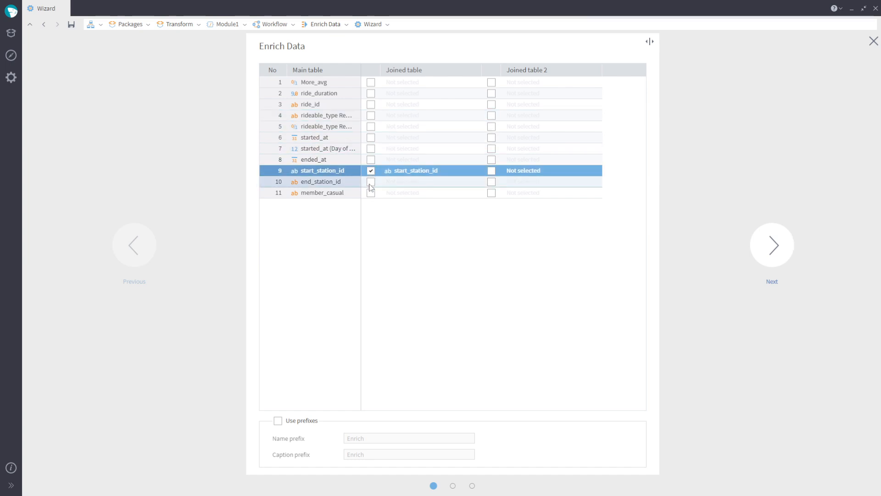
pyautogui.click(492, 182)
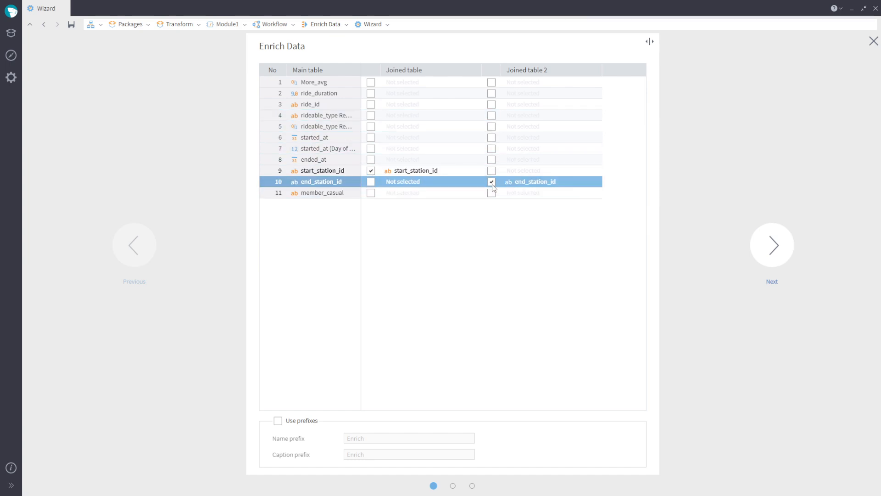
pyautogui.click(775, 251)
pyautogui.click(792, 342)
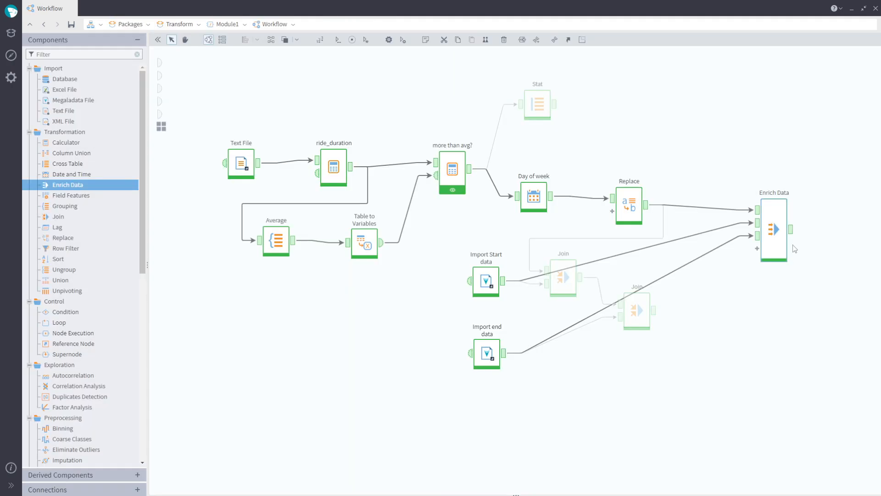
# - Compare the station name columns in the Enrich Data output with those in the second Join output
pyautogui.click(791, 232)
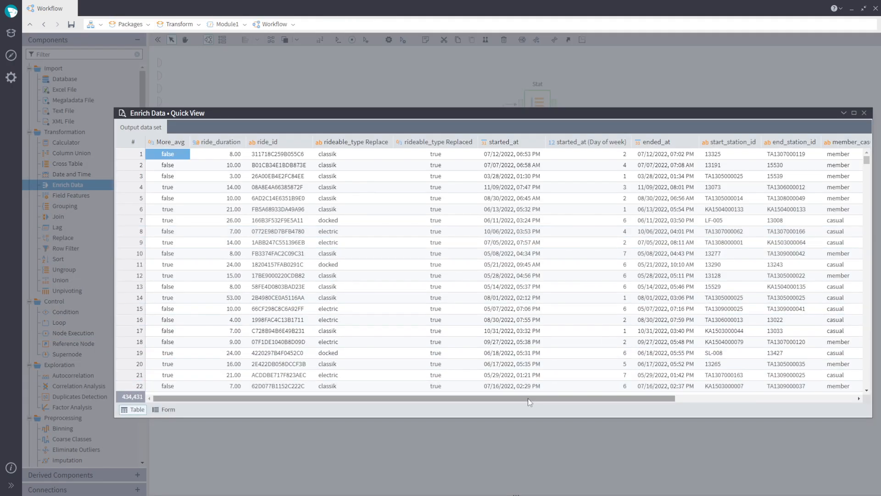
pyautogui.moveTo(528, 398); pyautogui.dragTo(737, 404)
pyautogui.moveTo(677, 154); pyautogui.dragTo(780, 165)
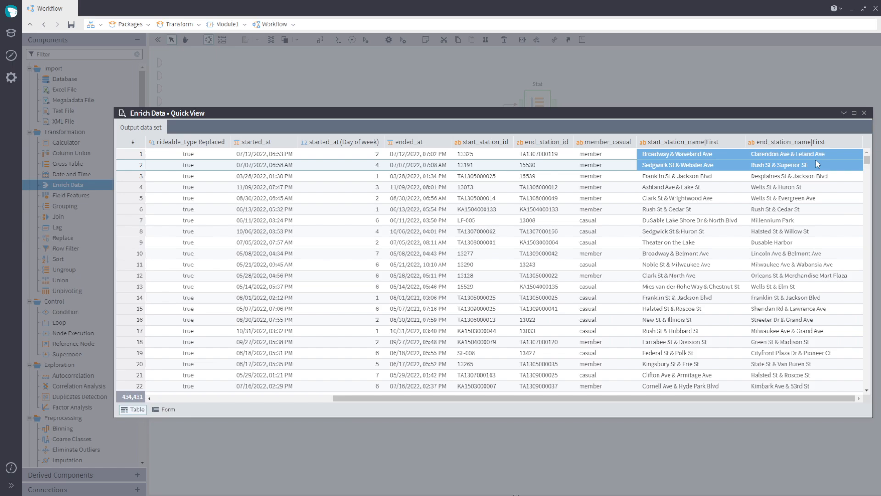
pyautogui.click(865, 113)
pyautogui.click(654, 314)
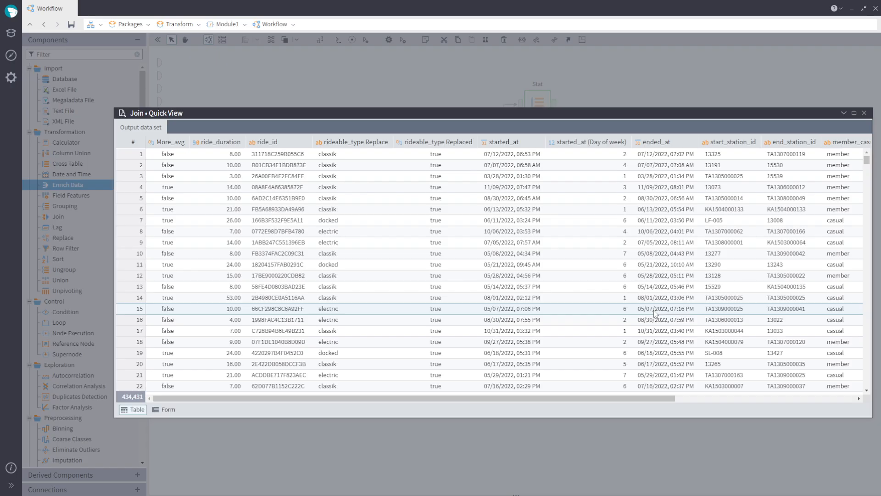
pyautogui.moveTo(654, 398); pyautogui.dragTo(862, 379)
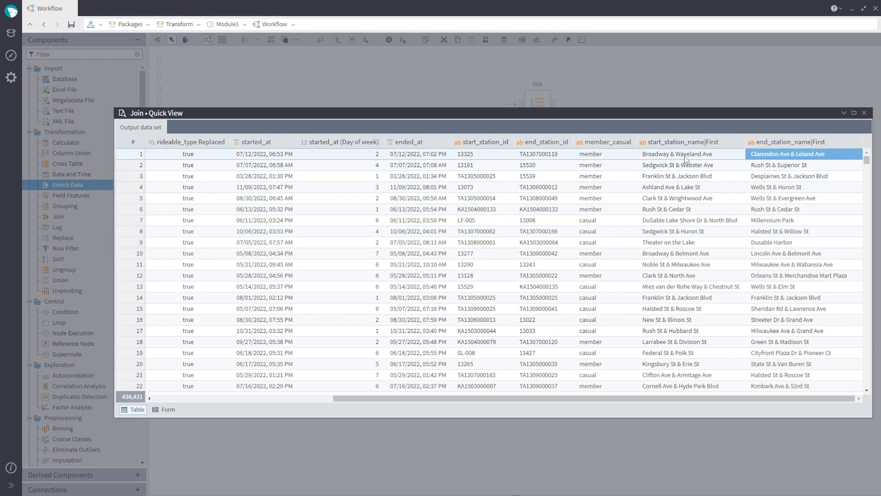
pyautogui.click(864, 113)
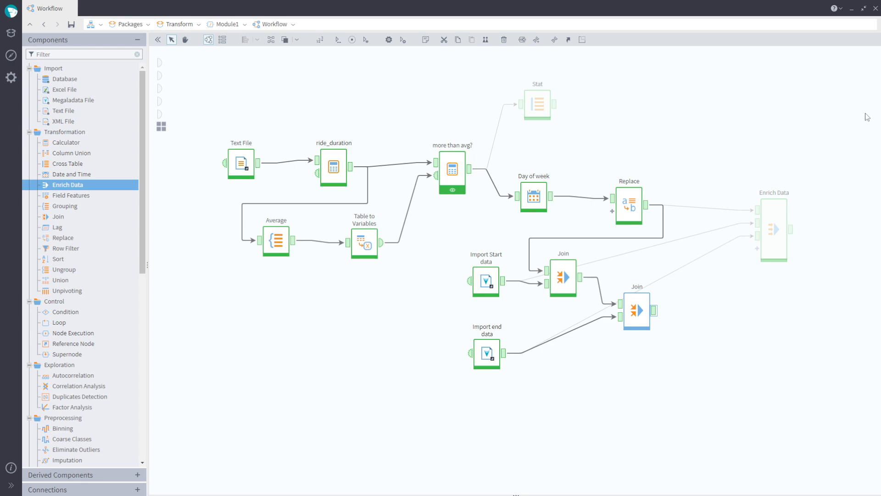
# - Add a Sort node after Enrich Data sorting by ride_duration and run it
pyautogui.moveTo(58, 258); pyautogui.dragTo(854, 225)
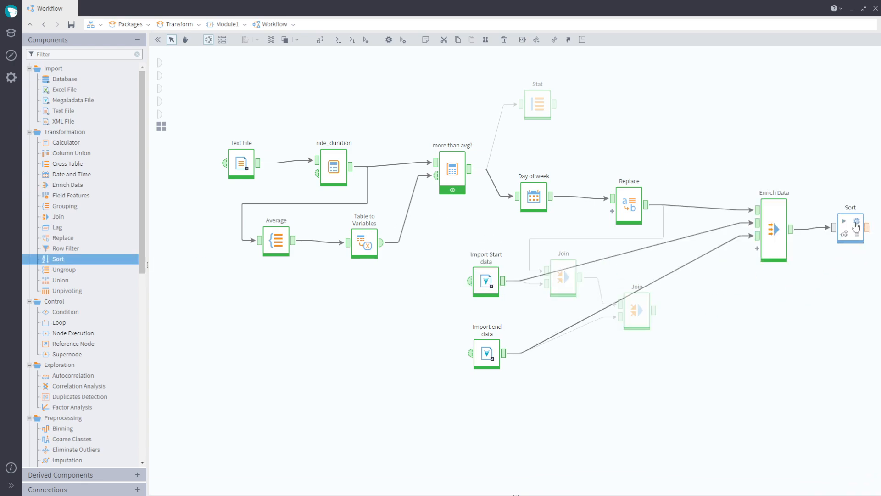
pyautogui.doubleClick(858, 222)
pyautogui.moveTo(290, 107); pyautogui.dragTo(459, 115)
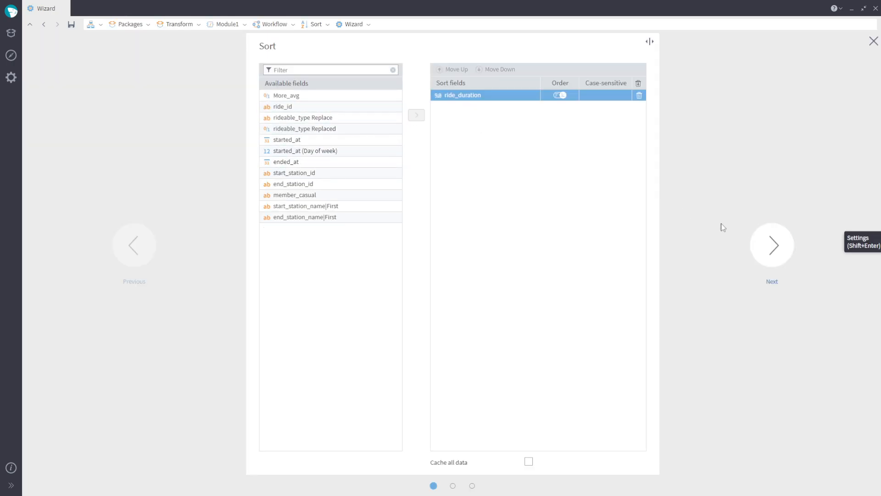
pyautogui.click(756, 249)
pyautogui.click(769, 327)
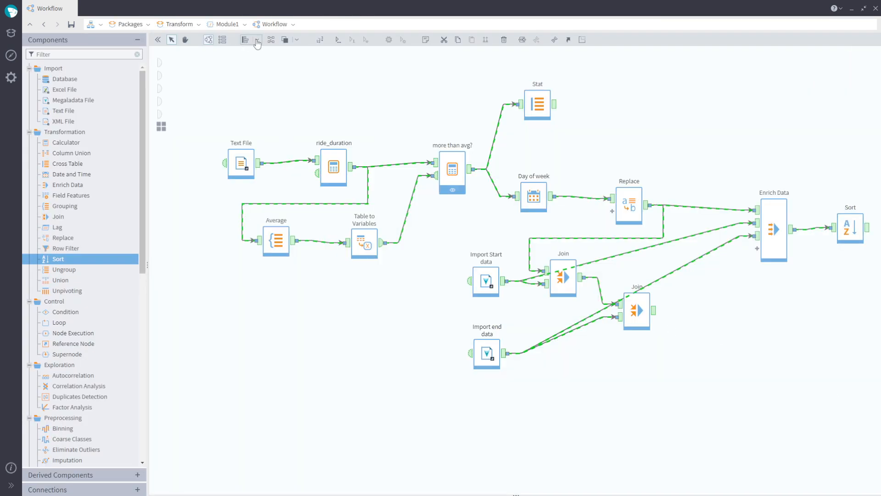
# - Auto-arrange the workflow and move the later nodes into a second row below
pyautogui.click(256, 40)
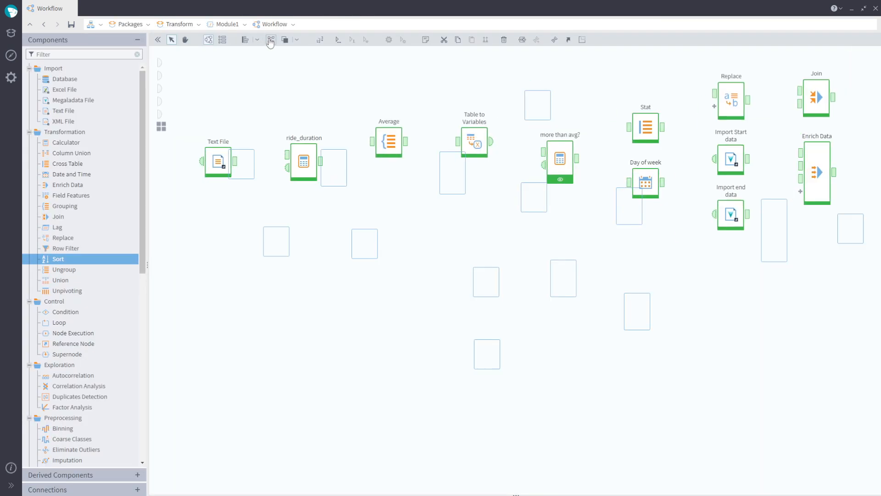
pyautogui.moveTo(452, 491); pyautogui.dragTo(490, 491)
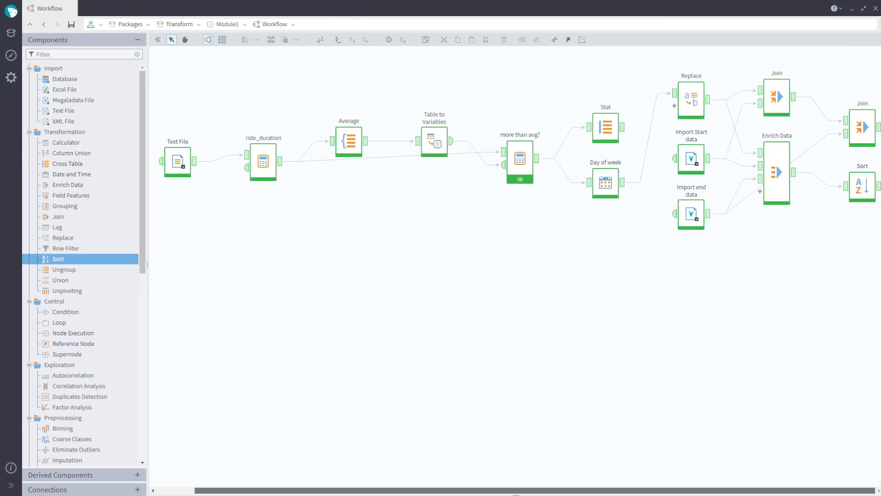
pyautogui.moveTo(562, 69); pyautogui.dragTo(612, 356)
pyautogui.moveTo(425, 339); pyautogui.dragTo(532, 372)
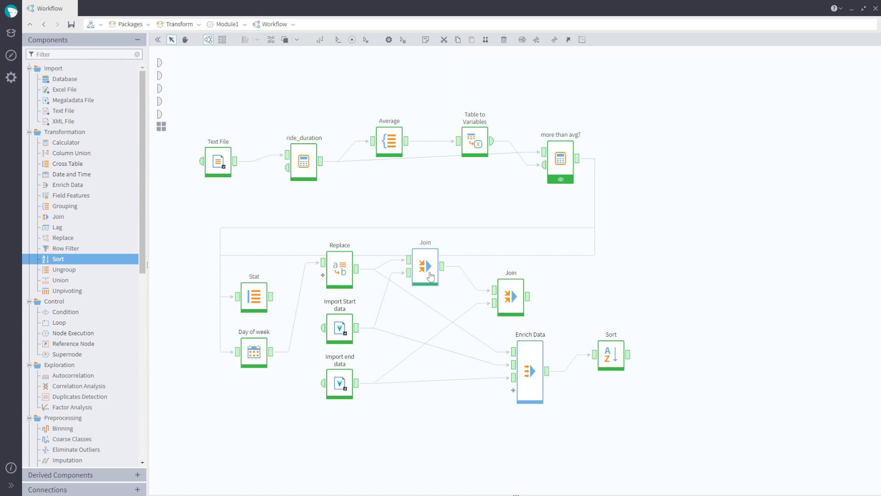
# - Add a Row Filter node after Sort and set its condition to ride_duration > 1.00
pyautogui.moveTo(609, 356); pyautogui.dragTo(639, 367)
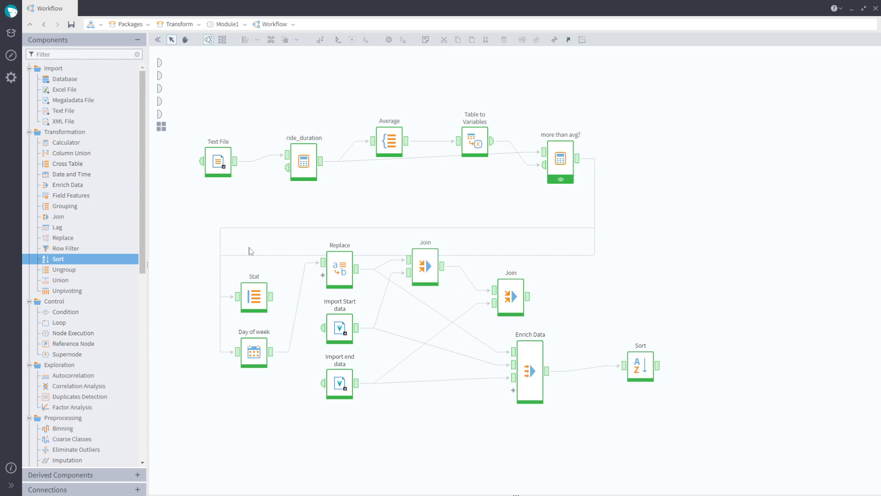
pyautogui.moveTo(89, 249); pyautogui.dragTo(730, 366)
pyautogui.click(734, 366)
pyautogui.click(518, 130)
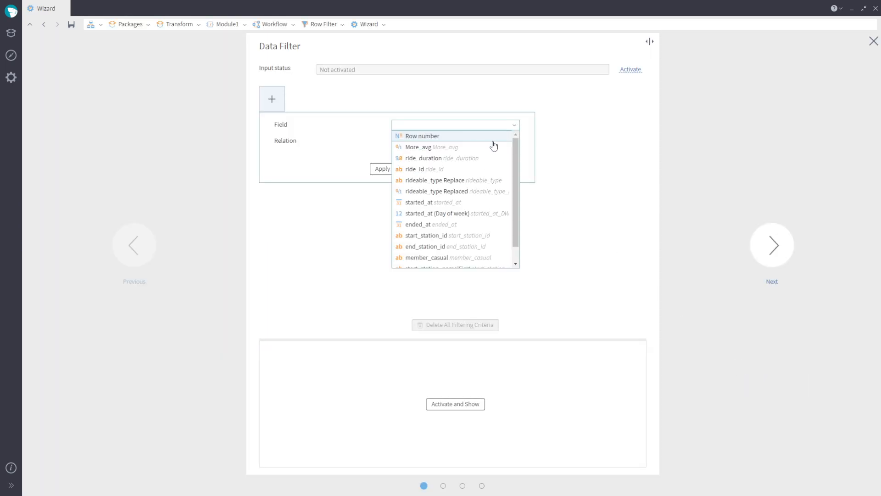
pyautogui.click(486, 159)
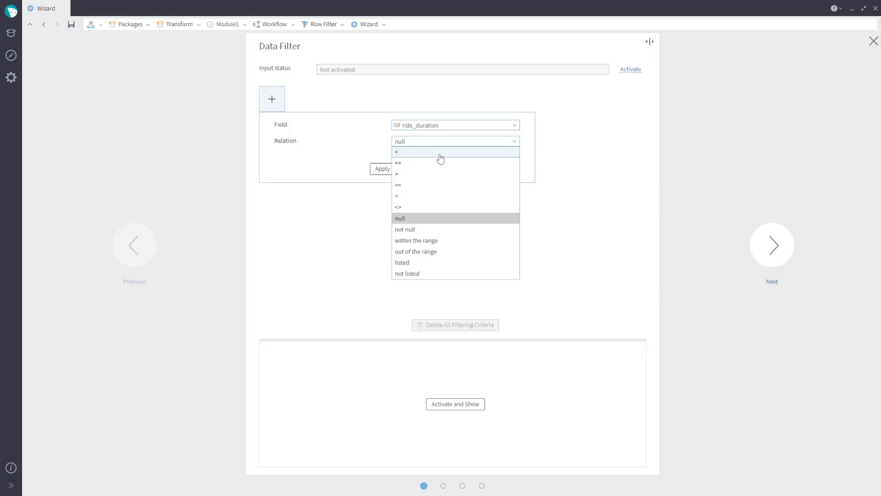
pyautogui.click(440, 173)
pyautogui.click(383, 190)
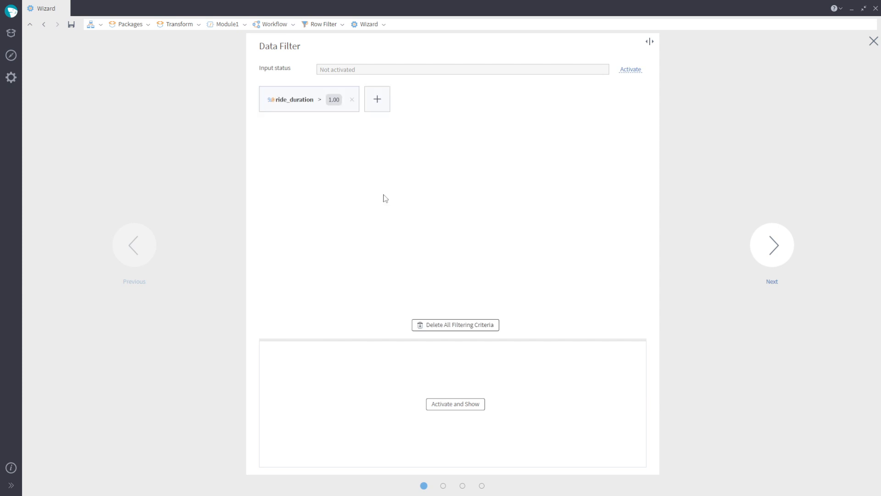
# - Finish the Row Filter wizard and activate it to open its quick view
pyautogui.click(773, 246)
pyautogui.click(770, 331)
pyautogui.click(747, 364)
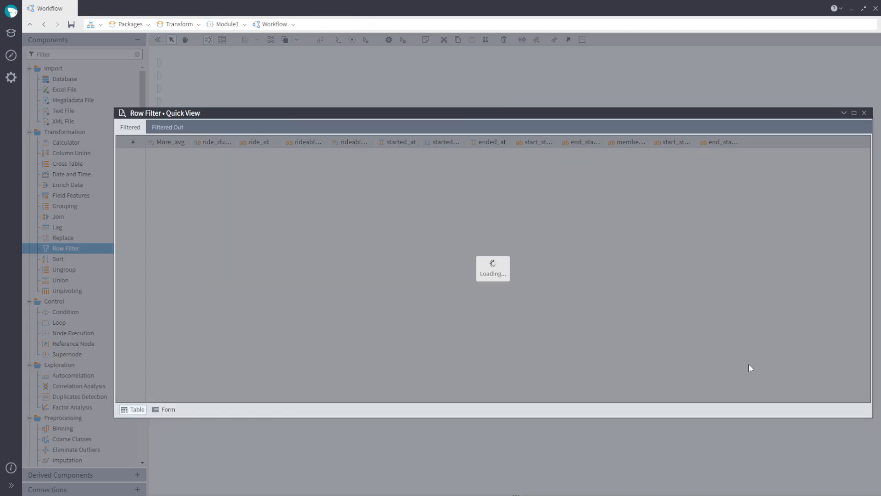
# - Inspect the rows filtered out by the Row Filter, then close the quick view
pyautogui.click(167, 127)
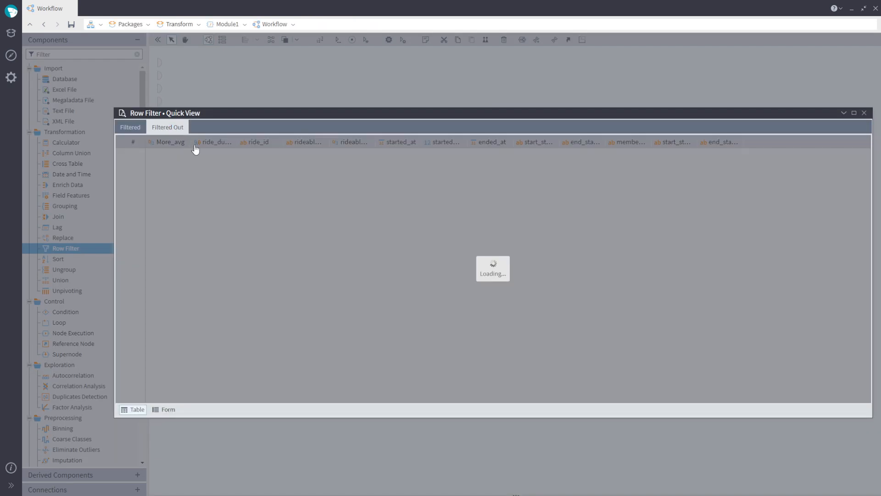
pyautogui.click(237, 157)
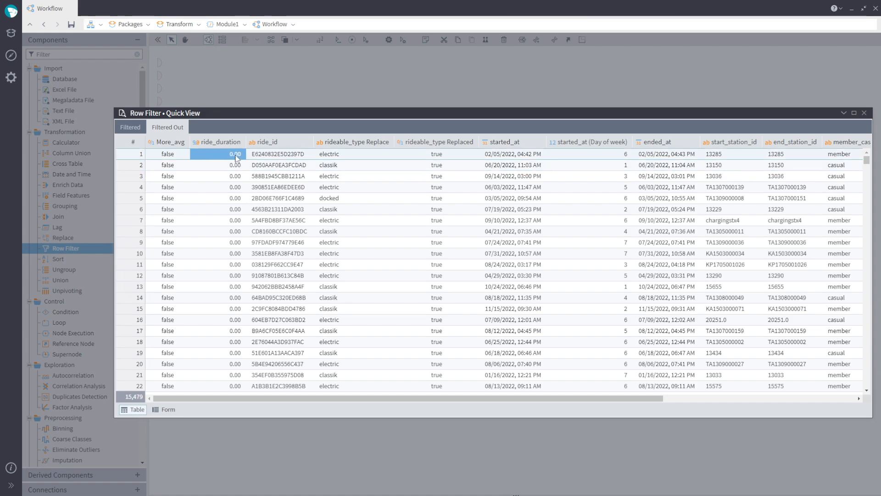
pyautogui.click(864, 113)
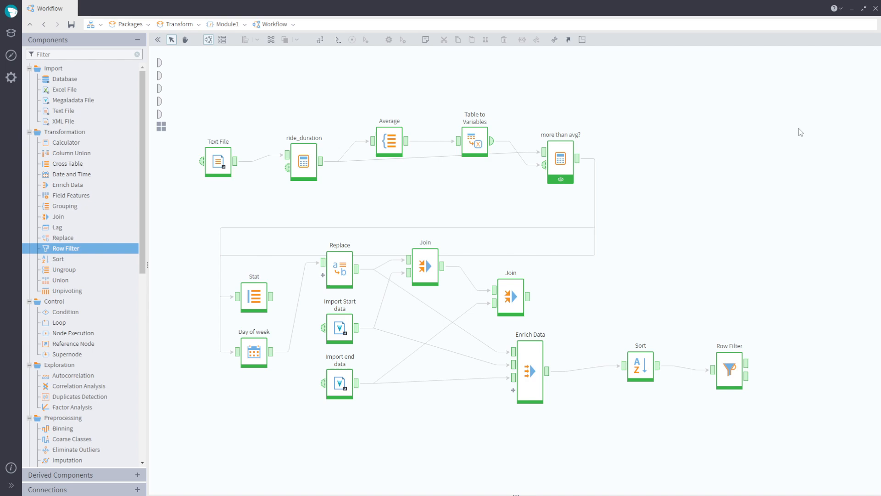
# - Add a JavaScript node and a Python node to the canvas, one above the other on the right
pyautogui.scroll(-10, 92, 340)
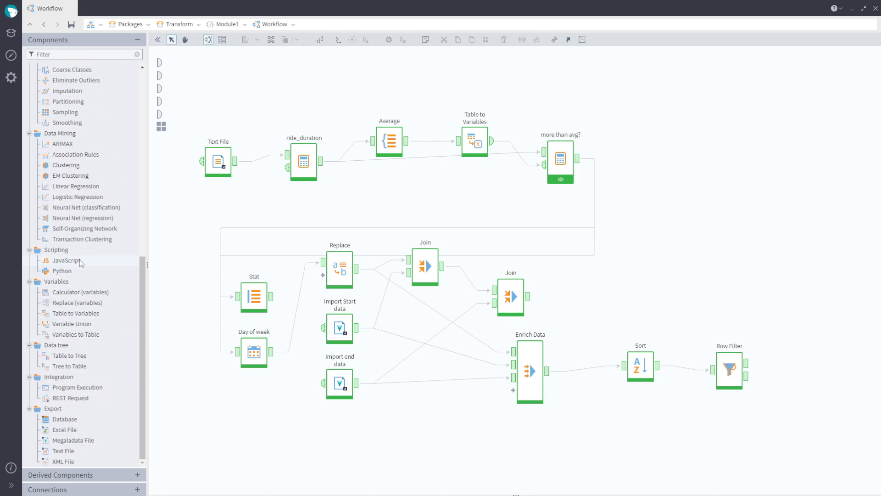
pyautogui.moveTo(81, 263); pyautogui.dragTo(701, 177)
pyautogui.moveTo(91, 272); pyautogui.dragTo(701, 256)
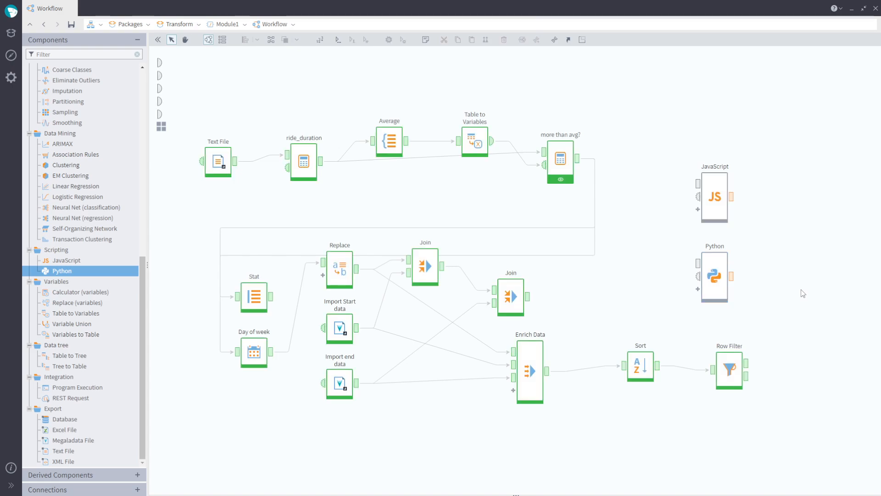